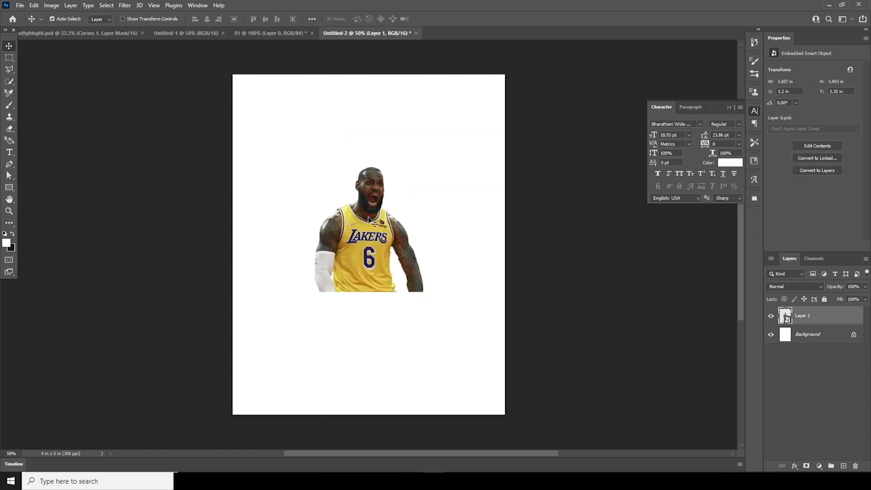
Step: Enlarge the player cutout so it spans most of the canvas width, placing it in the lower part of the page
{"action": "left_click_drag", "start_coordinate": [436, 335], "coordinate": [480, 375]}
{"action": "left_click_drag", "start_coordinate": [406, 328], "coordinate": [406, 337]}
{"action": "left_click_drag", "start_coordinate": [467, 387], "coordinate": [469, 391]}
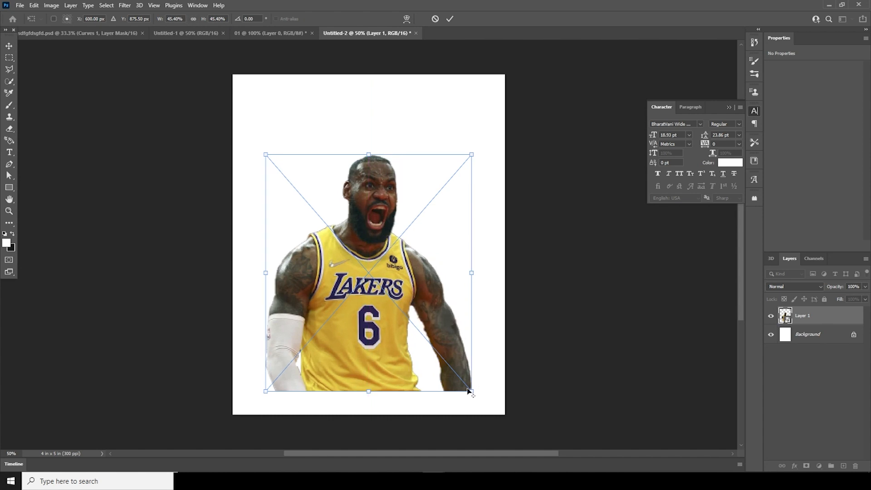
{"action": "key", "text": "Return"}
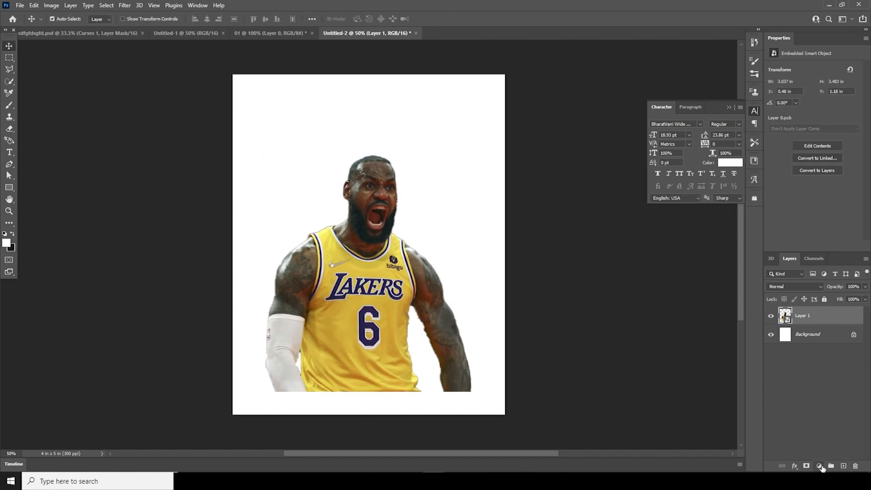
Step: Add a solid color fill layer in dark gray #454444 and place it beneath the player layer
{"action": "left_click", "coordinate": [819, 466]}
{"action": "left_click", "coordinate": [813, 307]}
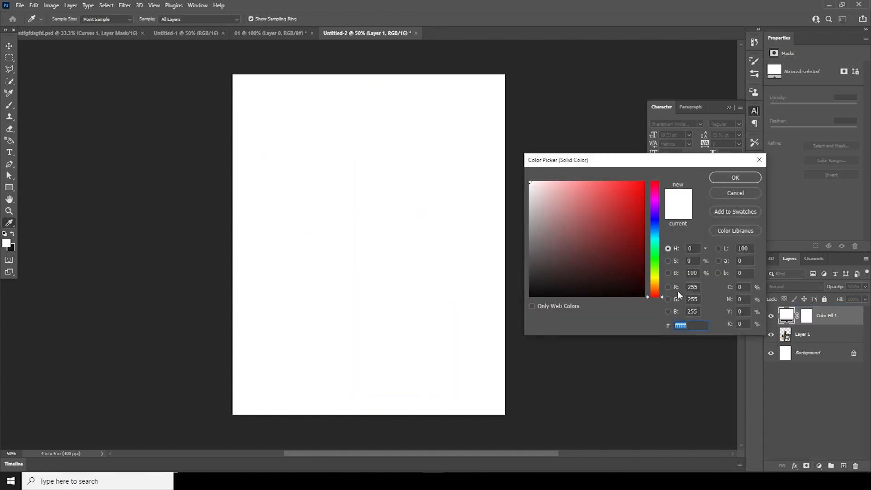
{"action": "left_click", "coordinate": [532, 270]}
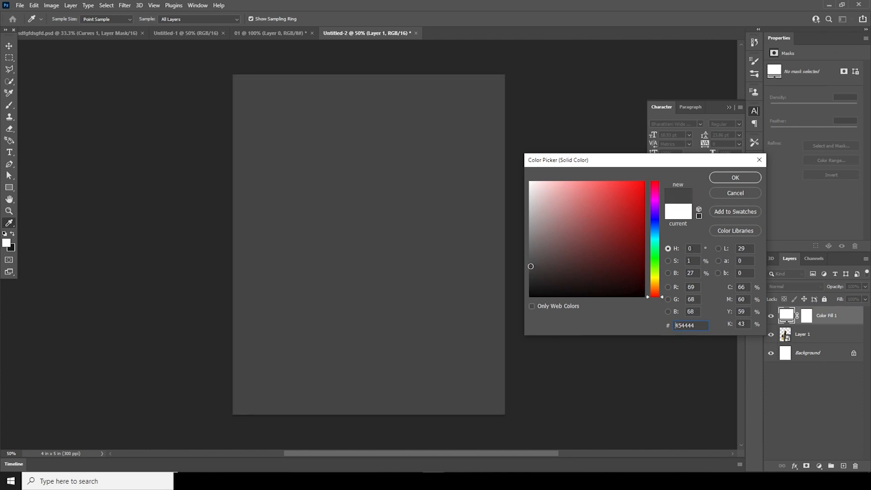
{"action": "left_click", "coordinate": [722, 181]}
{"action": "left_click_drag", "start_coordinate": [785, 322], "coordinate": [801, 353]}
Step: Add an empty layer between the gray fill and the player, and set the Brush tool's foreground color to #222222
{"action": "left_click", "coordinate": [842, 466]}
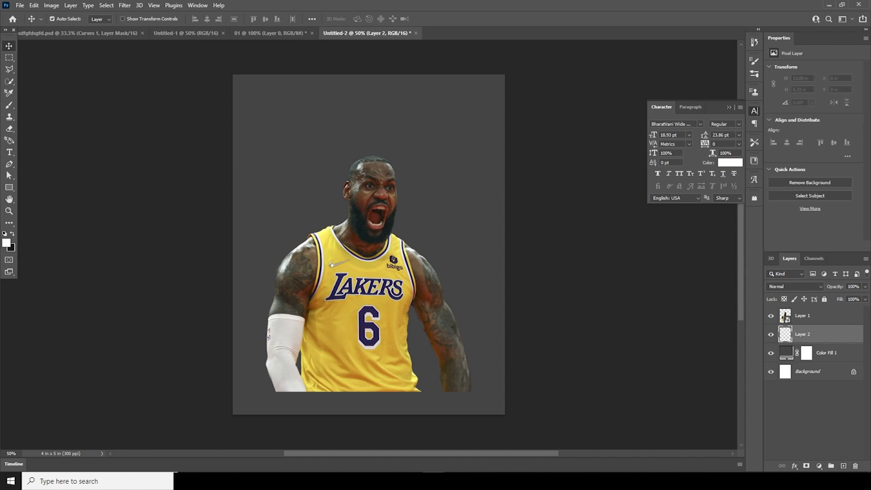
{"action": "key", "text": "b"}
{"action": "left_click", "coordinate": [66, 21]}
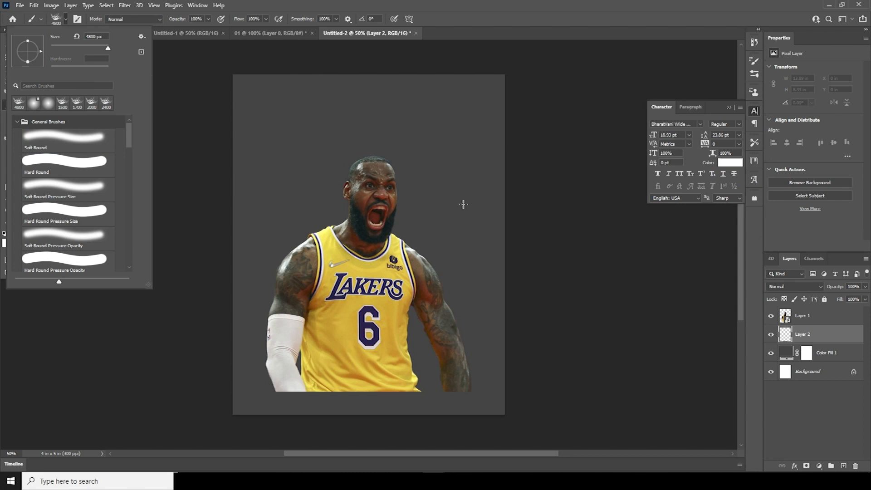
{"action": "key", "text": "Escape"}
{"action": "left_click", "coordinate": [7, 243]}
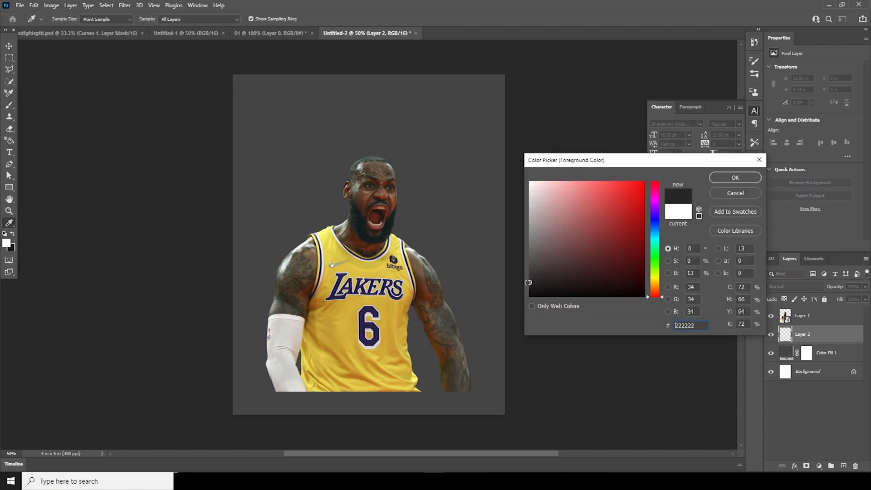
{"action": "left_click", "coordinate": [735, 177]}
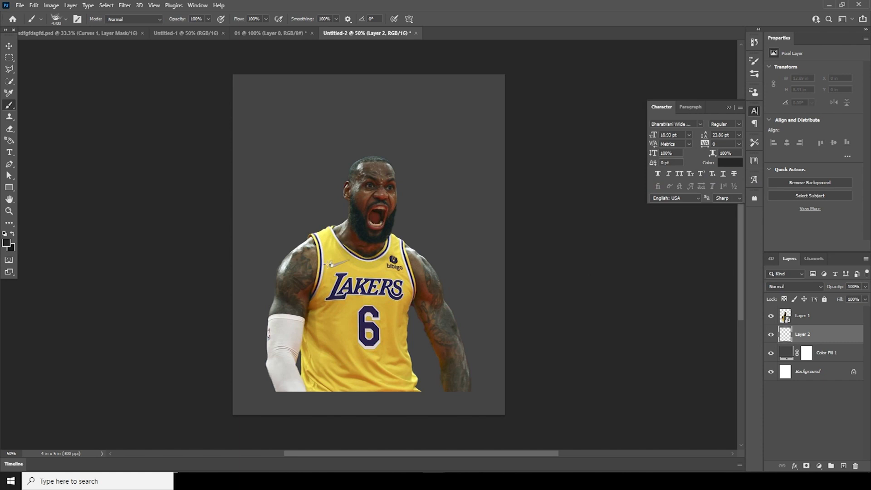
Step: Paint dark smoky clouds across the background behind the player, varying the smoke brush size between about 2200 and 2600 px
{"action": "key", "text": "bracketleft"}
{"action": "key", "text": "bracketleft"}
{"action": "key", "text": "bracketleft"}
{"action": "key", "text": "bracketleft"}
{"action": "key", "text": "bracketleft"}
{"action": "key", "text": "bracketleft"}
{"action": "key", "text": "bracketleft"}
{"action": "key", "text": "bracketleft"}
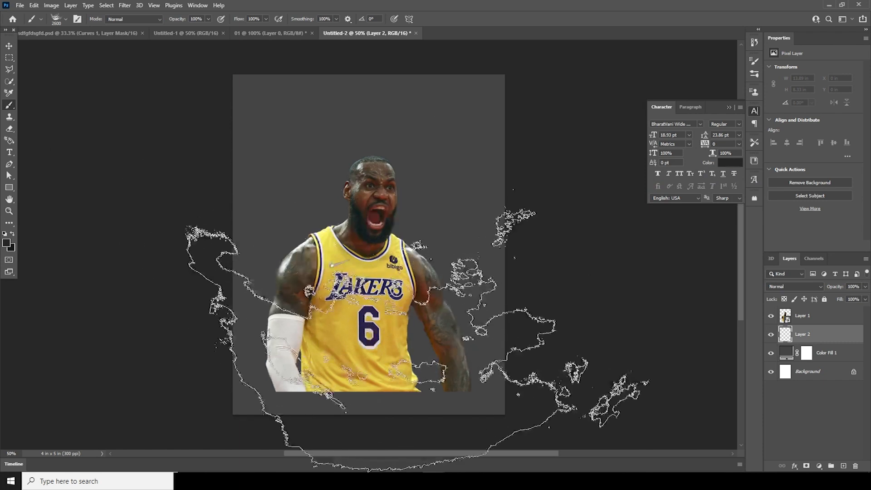
{"action": "key", "text": "bracketleft"}
{"action": "mouse_move", "coordinate": [370, 330]}
{"action": "left_mouse_down"}
{"action": "mouse_move", "coordinate": [225, 350]}
{"action": "mouse_move", "coordinate": [224, 263]}
{"action": "mouse_move", "coordinate": [232, 353]}
{"action": "left_mouse_up"}
{"action": "key", "text": "bracketleft"}
{"action": "key", "text": "bracketleft"}
{"action": "key", "text": "bracketleft"}
{"action": "key", "text": "bracketleft"}
{"action": "key", "text": "bracketleft"}
{"action": "key", "text": "bracketleft"}
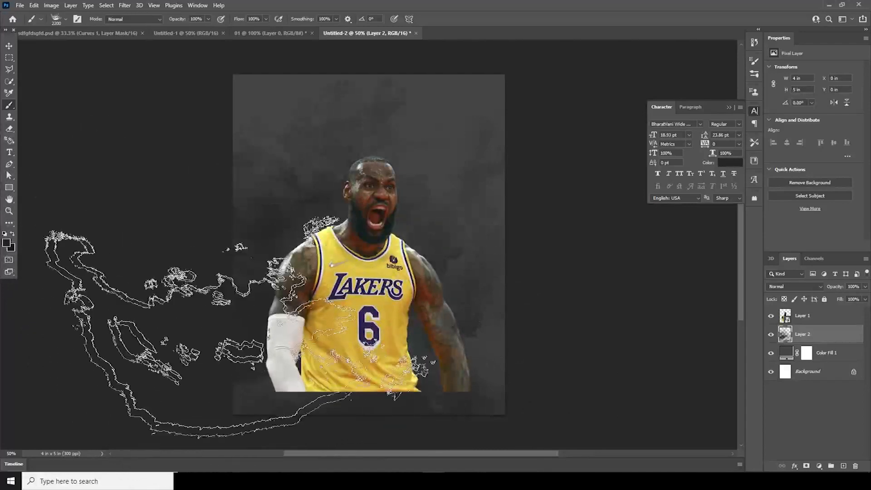
{"action": "key", "text": "bracketright"}
{"action": "key", "text": "bracketright"}
{"action": "key", "text": "bracketright"}
{"action": "key", "text": "bracketright"}
{"action": "key", "text": "bracketright"}
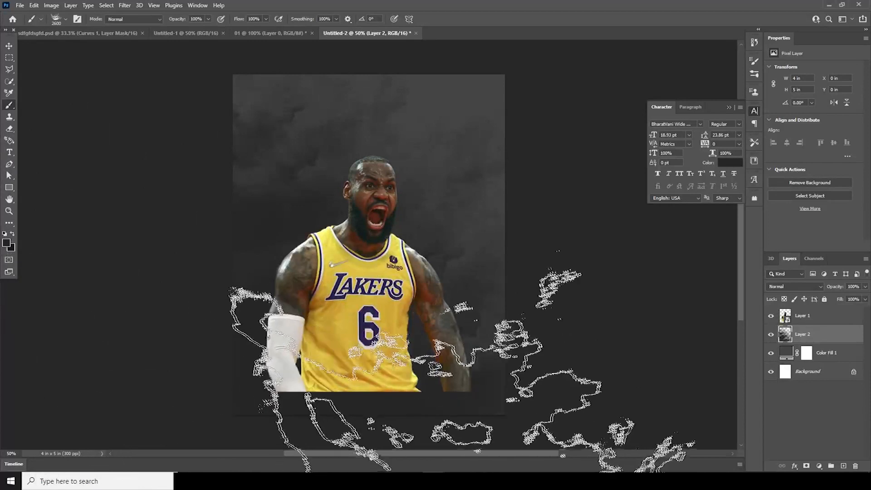
Step: Add a layer mask to the player layer and fade the lower torso and arms with the smoke brush at about 1200 to 1500 px
{"action": "key", "text": "alt+bracketright"}
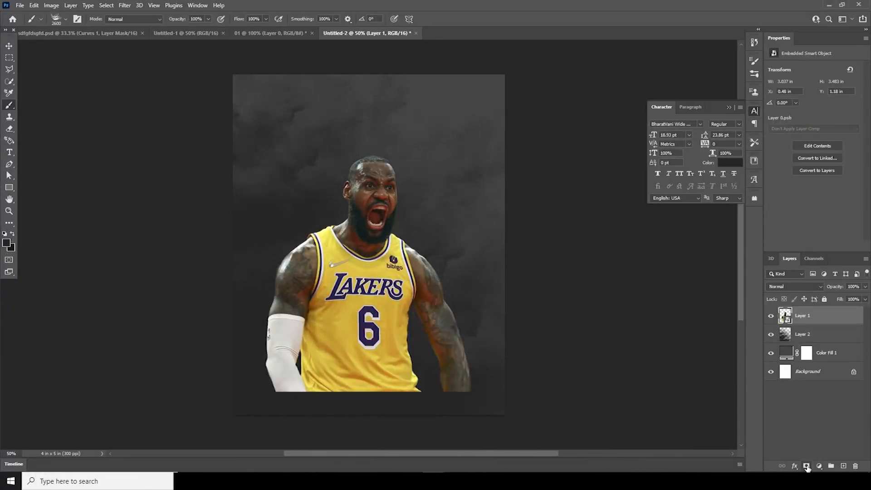
{"action": "left_click", "coordinate": [807, 468]}
{"action": "scroll", "coordinate": [530, 365], "scroll_direction": "down", "scroll_amount": 4}
{"action": "key", "text": "bracketleft"}
{"action": "key", "text": "bracketleft"}
{"action": "key", "text": "bracketleft"}
{"action": "key", "text": "bracketleft"}
{"action": "key", "text": "bracketleft"}
{"action": "key", "text": "bracketleft"}
{"action": "key", "text": "bracketleft"}
{"action": "key", "text": "bracketleft"}
{"action": "key", "text": "bracketleft"}
{"action": "key", "text": "bracketleft"}
{"action": "key", "text": "bracketleft"}
{"action": "key", "text": "bracketleft"}
{"action": "key", "text": "bracketleft"}
{"action": "key", "text": "bracketleft"}
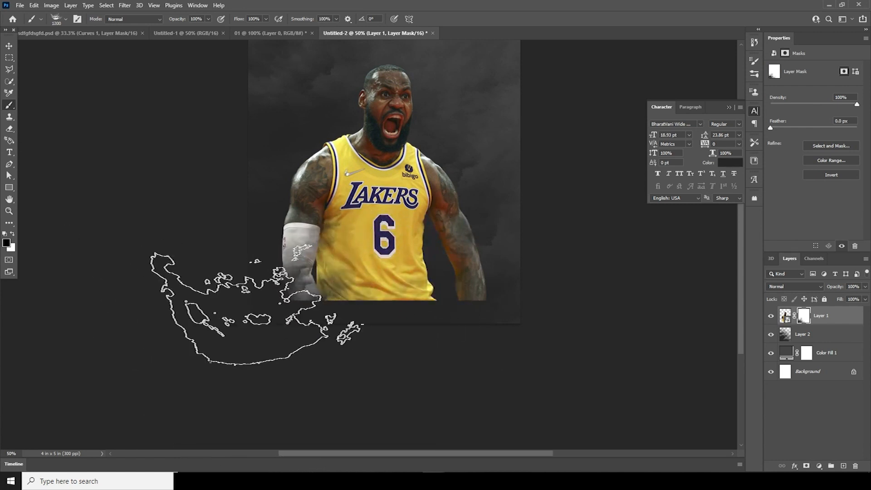
{"action": "left_click", "coordinate": [313, 292]}
{"action": "left_click", "coordinate": [436, 310]}
{"action": "key", "text": "bracketright"}
{"action": "key", "text": "bracketright"}
{"action": "key", "text": "bracketright"}
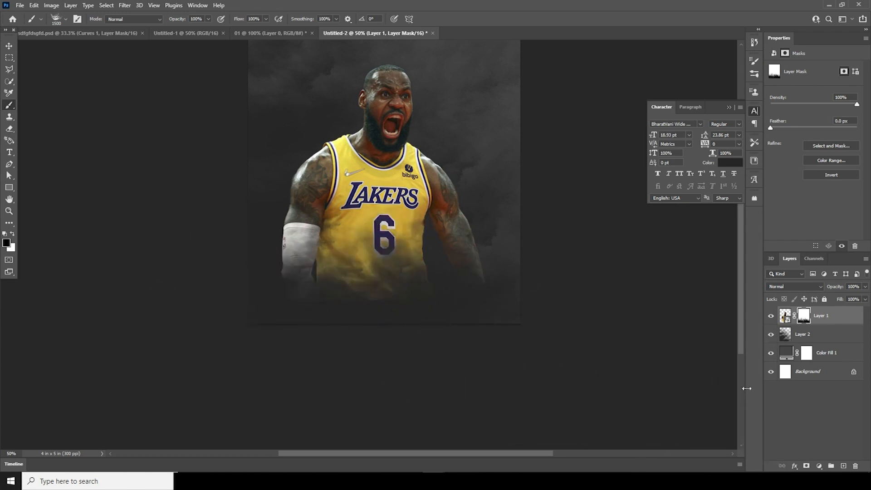
Step: Add a new layer above the player and stamp the Powder Explosion 017 brush over the lower body and arm
{"action": "left_click", "coordinate": [843, 465]}
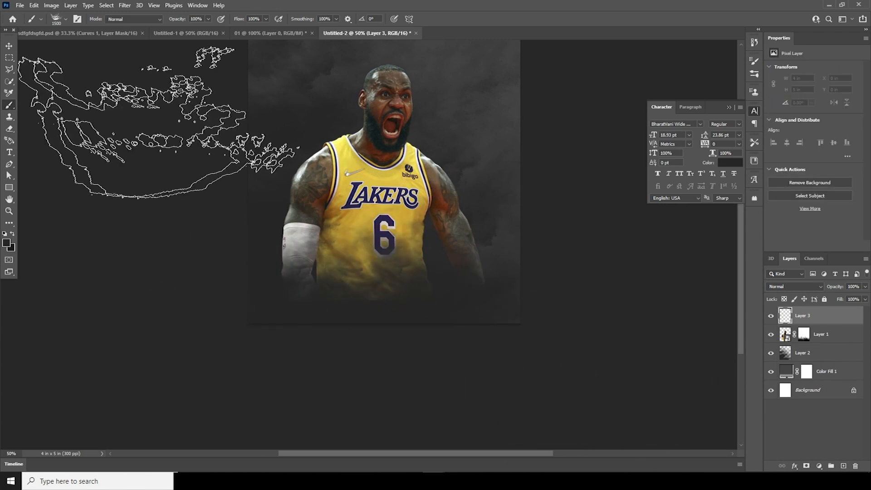
{"action": "left_click", "coordinate": [65, 19]}
{"action": "left_click_drag", "start_coordinate": [126, 143], "coordinate": [133, 245]}
{"action": "left_click", "coordinate": [80, 198]}
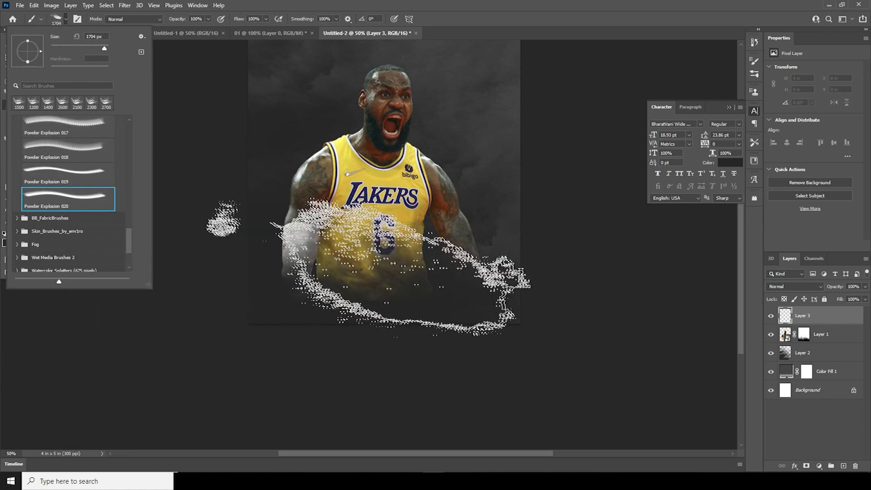
{"action": "left_click", "coordinate": [93, 175]}
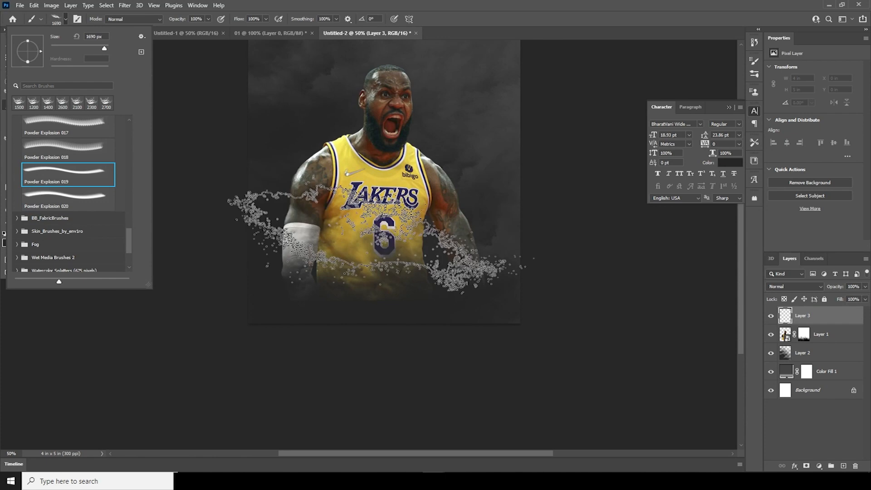
{"action": "left_click", "coordinate": [96, 148]}
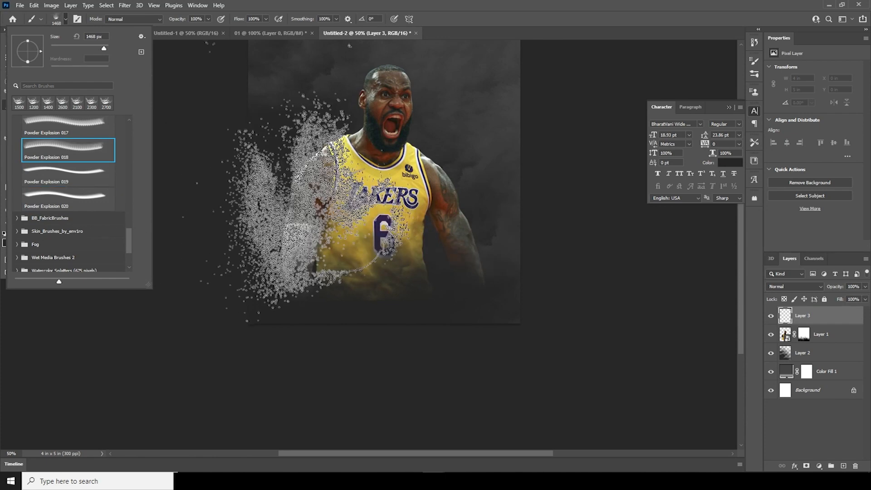
{"action": "left_click", "coordinate": [104, 123]}
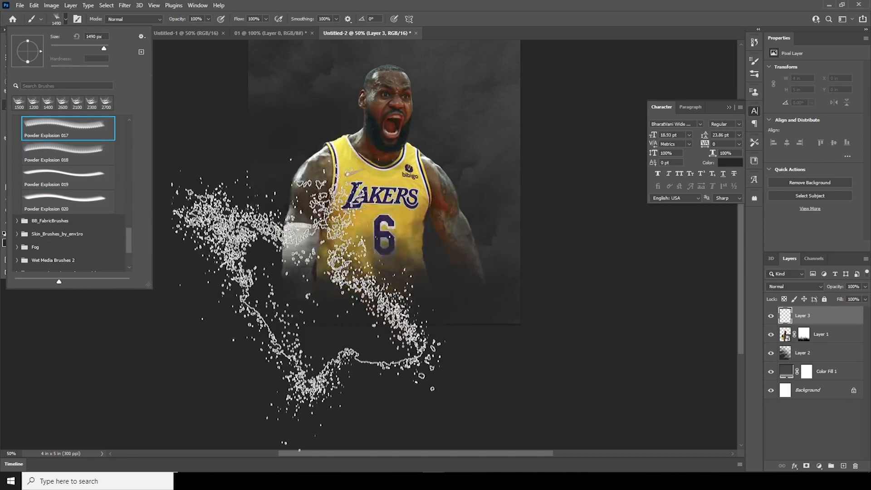
{"action": "left_click", "coordinate": [302, 300]}
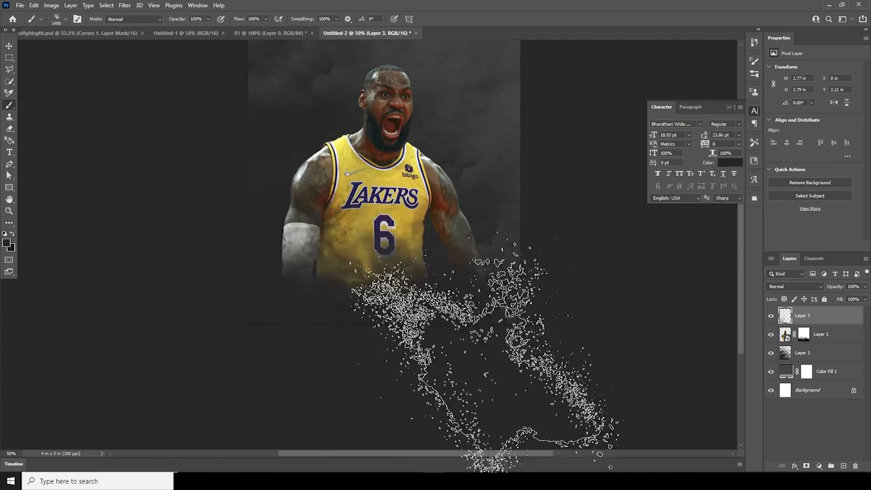
Step: Add a new layer above Layer 2 and stamp the same powder texture behind the player's lower body
{"action": "left_click", "coordinate": [786, 352]}
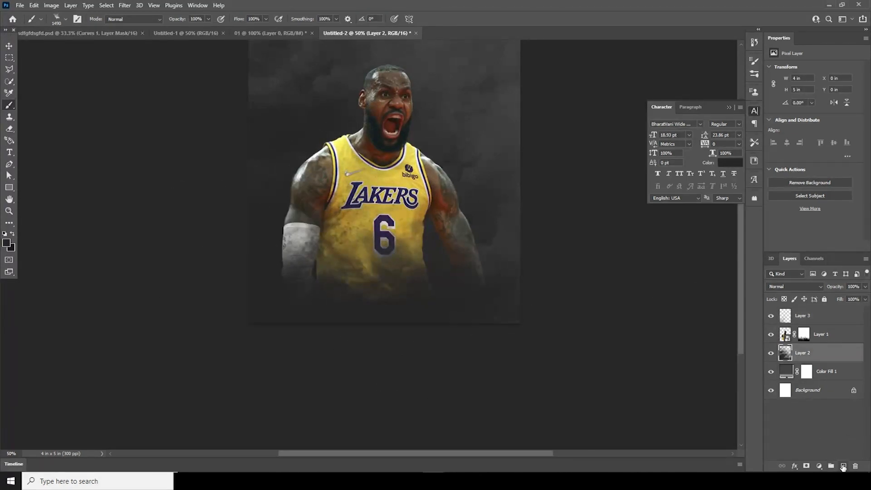
{"action": "left_click", "coordinate": [842, 467]}
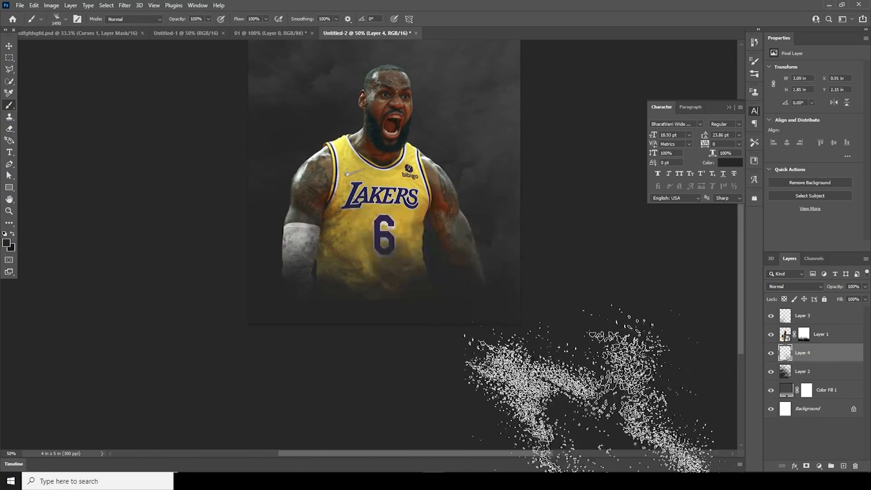
{"action": "left_click", "coordinate": [319, 311]}
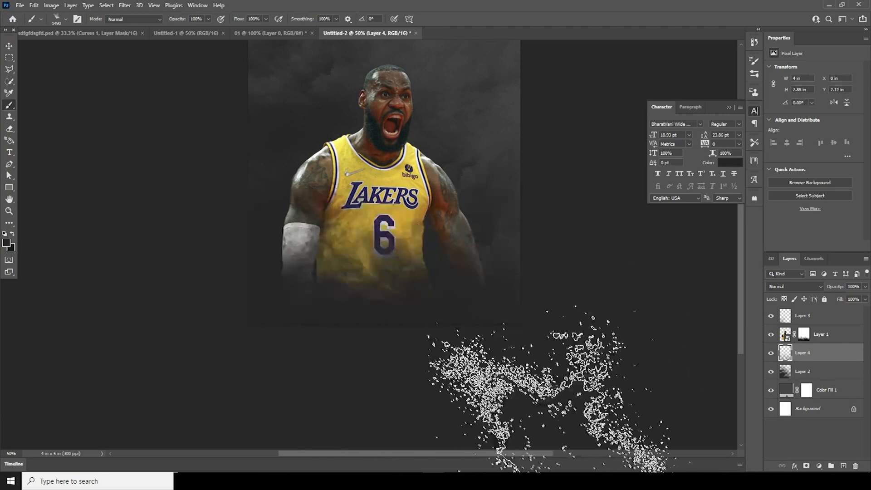
Step: Add another layer behind the player and stamp the Powder Explosion 018 brush at 1468 px around the lower background
{"action": "left_click", "coordinate": [63, 21]}
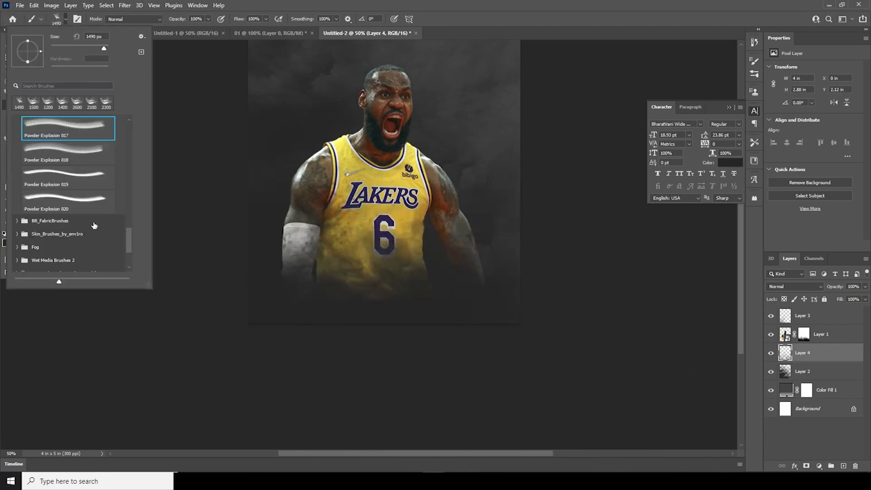
{"action": "left_click", "coordinate": [68, 152]}
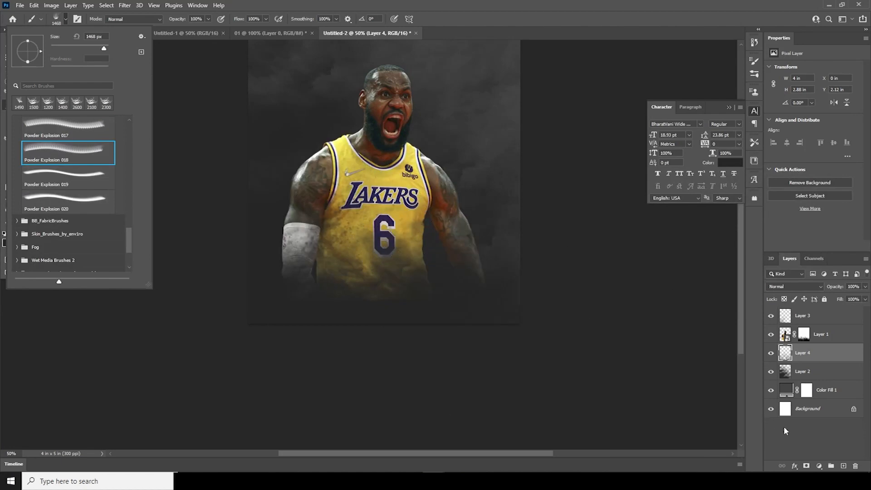
{"action": "left_click", "coordinate": [843, 465]}
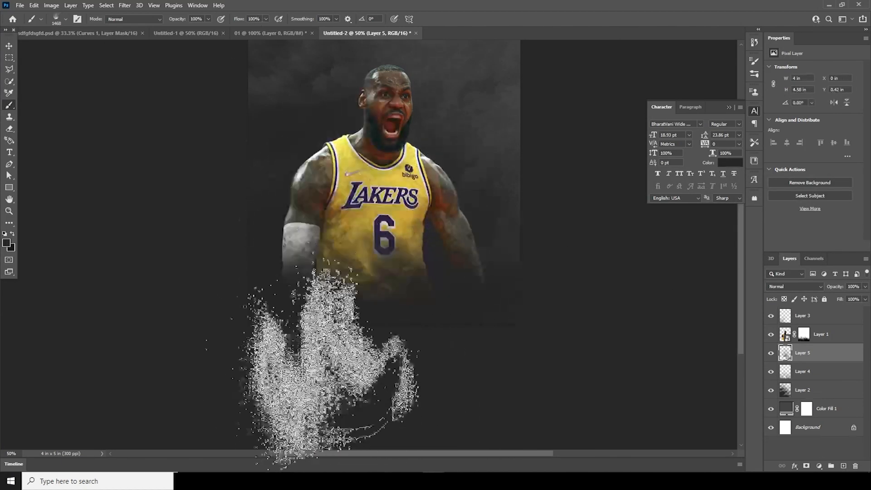
{"action": "left_click_drag", "start_coordinate": [353, 338], "coordinate": [379, 354]}
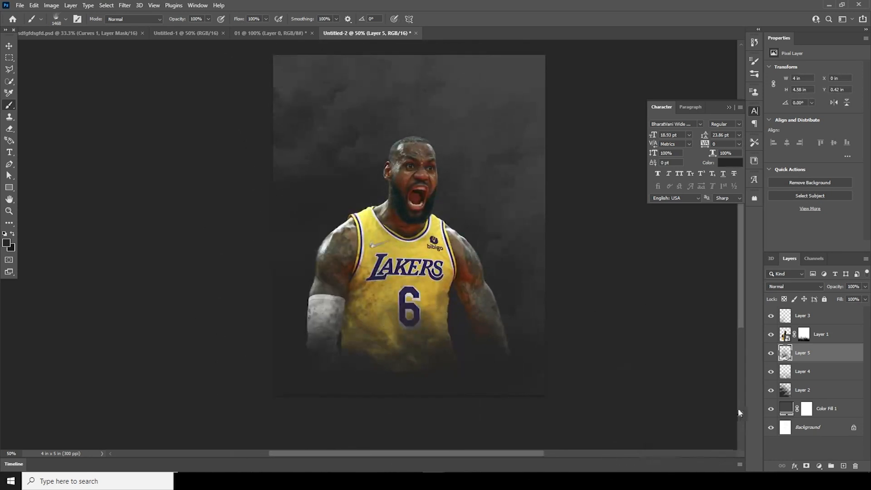
Step: Add a topmost layer, stamp Powder Explosion 015 at 1916 px over the player and canvas edges, and switch to Powder Explosion 016
{"action": "left_click", "coordinate": [799, 317]}
{"action": "left_click", "coordinate": [843, 465]}
{"action": "left_click", "coordinate": [66, 19]}
{"action": "scroll", "coordinate": [130, 226], "scroll_direction": "up", "scroll_amount": 3}
{"action": "left_click", "coordinate": [68, 133]}
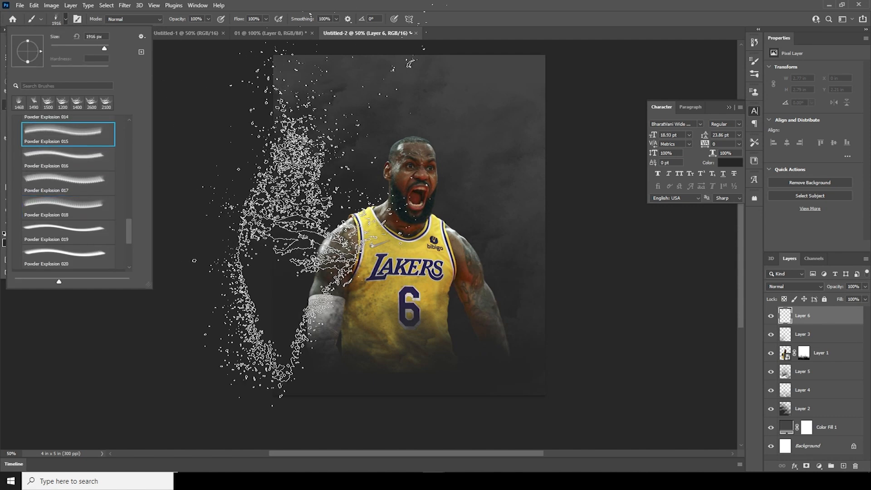
{"action": "left_click", "coordinate": [288, 320]}
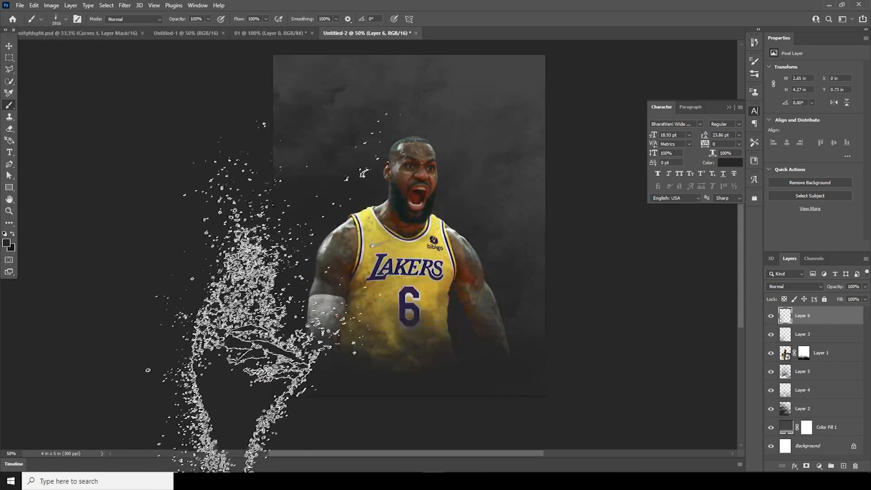
{"action": "left_click", "coordinate": [268, 204]}
{"action": "left_click", "coordinate": [572, 405]}
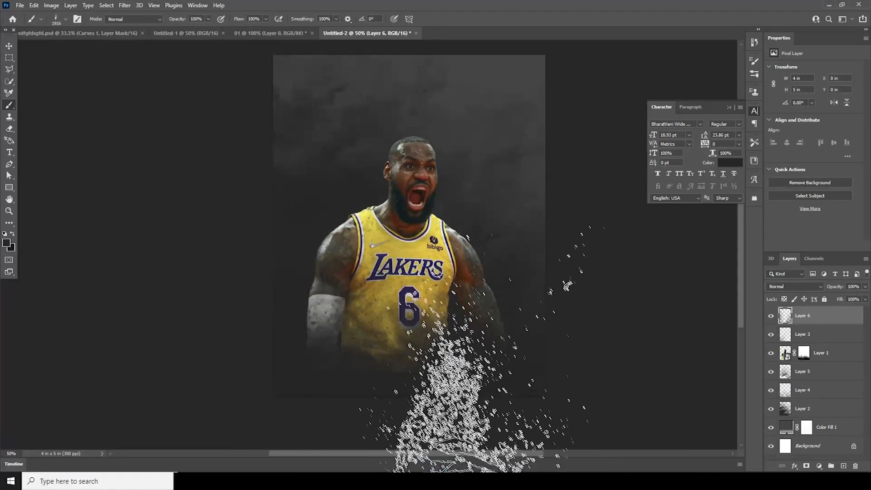
{"action": "left_click", "coordinate": [56, 19]}
{"action": "left_click", "coordinate": [68, 157]}
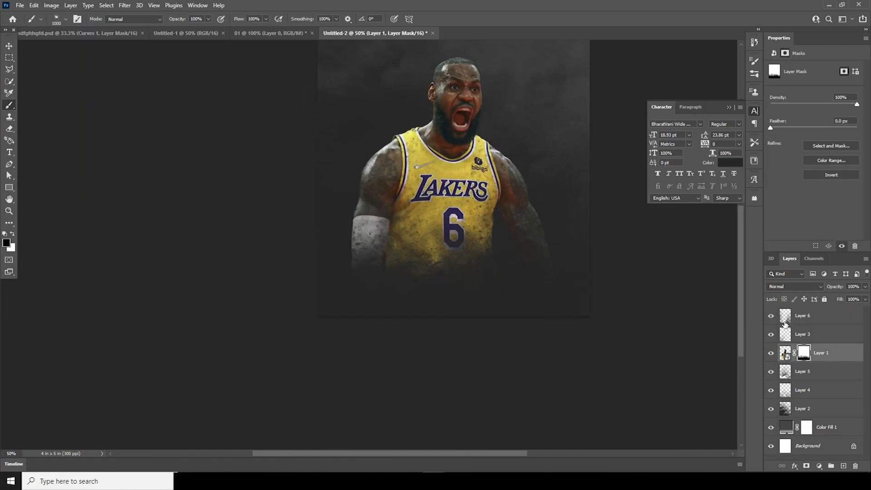
Step: Erase the powder specks covering the player's face on Layer 6 with a reduced soft round eraser
{"action": "left_click", "coordinate": [802, 315]}
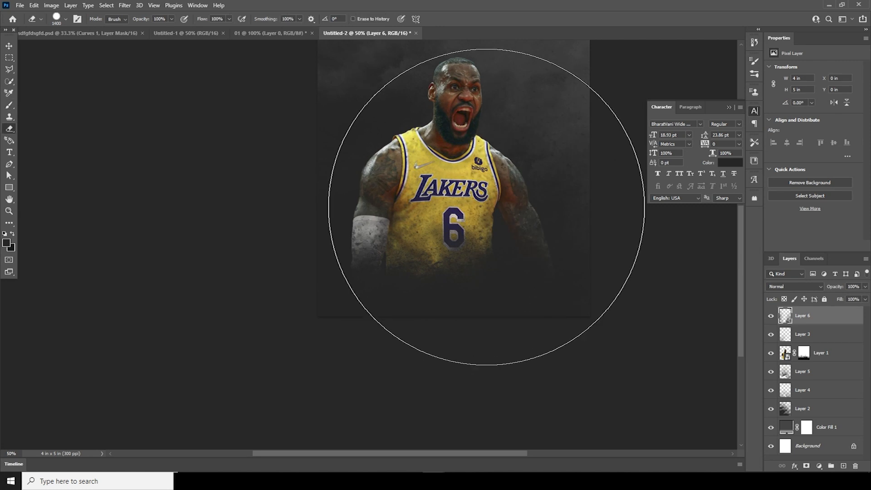
{"action": "key", "text": "bracketleft"}
{"action": "key", "text": "bracketleft"}
{"action": "key", "text": "bracketleft"}
{"action": "key", "text": "bracketleft"}
{"action": "key", "text": "bracketleft"}
{"action": "key", "text": "bracketleft"}
{"action": "key", "text": "bracketleft"}
{"action": "key", "text": "bracketleft"}
{"action": "key", "text": "bracketleft"}
{"action": "key", "text": "bracketleft"}
{"action": "key", "text": "bracketleft"}
{"action": "left_click", "coordinate": [66, 19]}
{"action": "left_click", "coordinate": [34, 103]}
{"action": "left_click", "coordinate": [445, 152]}
{"action": "key", "text": "bracketleft"}
{"action": "key", "text": "bracketleft"}
{"action": "key", "text": "bracketleft"}
{"action": "key", "text": "bracketleft"}
{"action": "key", "text": "bracketleft"}
{"action": "key", "text": "bracketleft"}
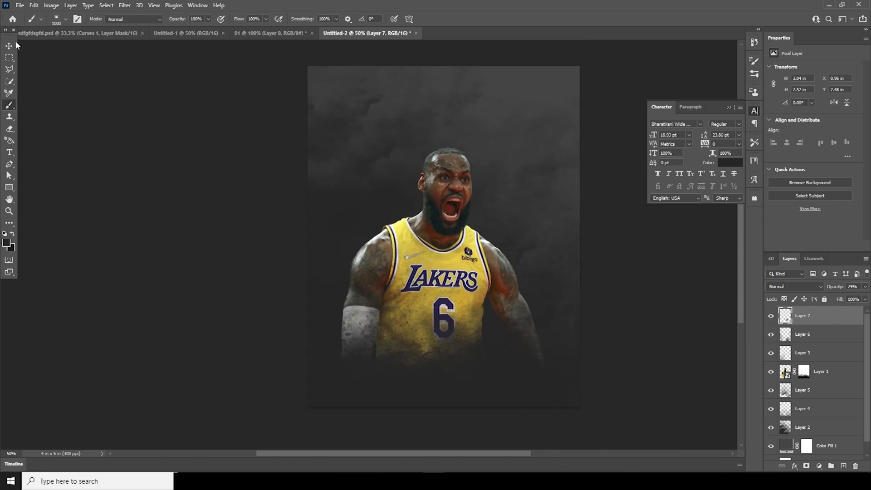
Step: Open the player's Layer 1 in the Camera Raw Filter and set Texture +64, Clarity +77 and Vibrance -41
{"action": "key", "text": "v"}
{"action": "left_click", "coordinate": [467, 185]}
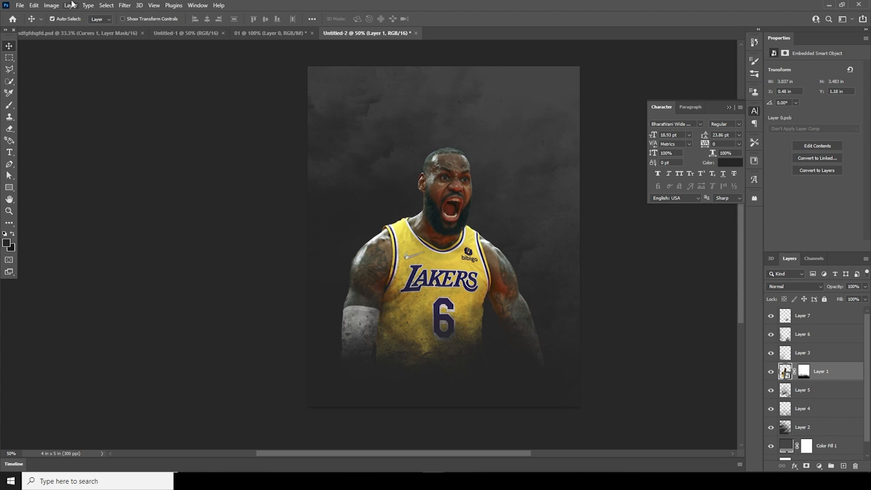
{"action": "left_click", "coordinate": [125, 5]}
{"action": "left_click", "coordinate": [154, 74]}
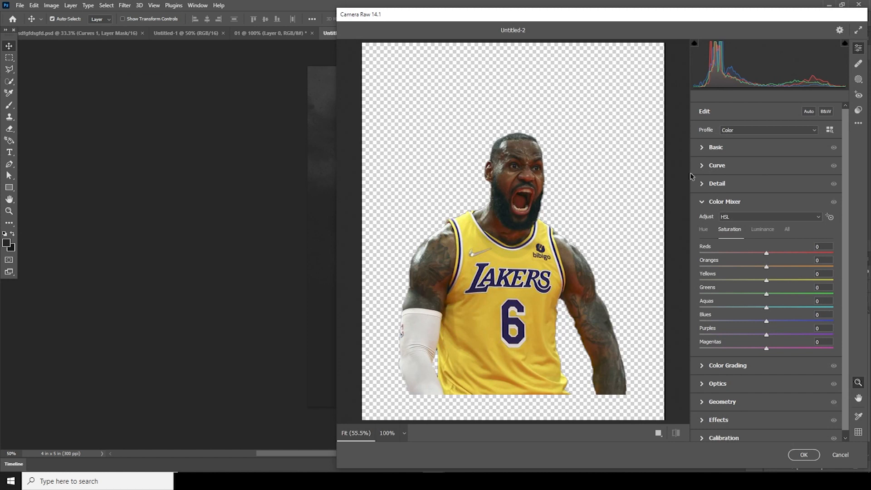
{"action": "left_click", "coordinate": [703, 146]}
{"action": "left_click", "coordinate": [816, 323]}
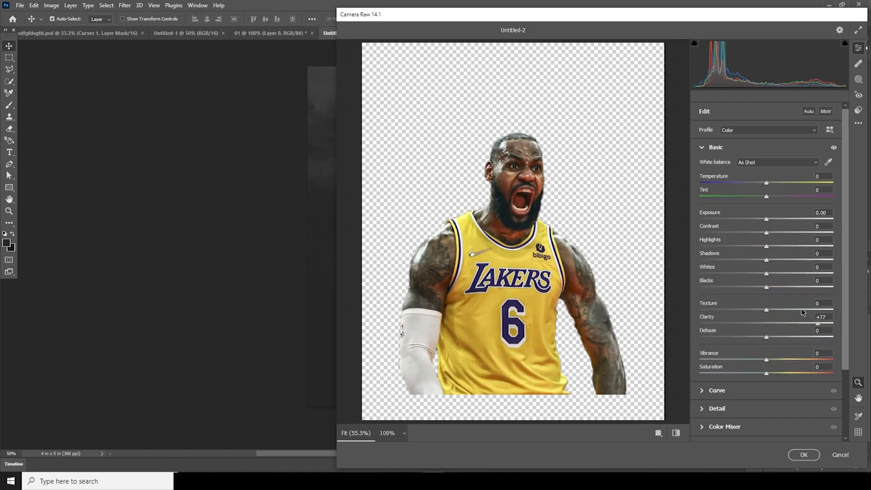
{"action": "left_click_drag", "start_coordinate": [711, 360], "coordinate": [742, 359]}
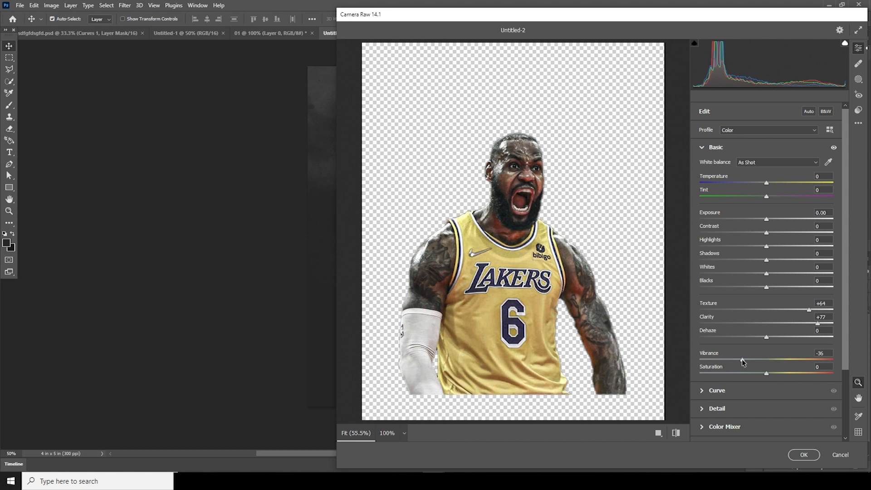
Step: Set Highlights to -90, Shadows to +75 and Noise Reduction to 28 for the player
{"action": "left_click", "coordinate": [705, 246]}
{"action": "left_click", "coordinate": [808, 259]}
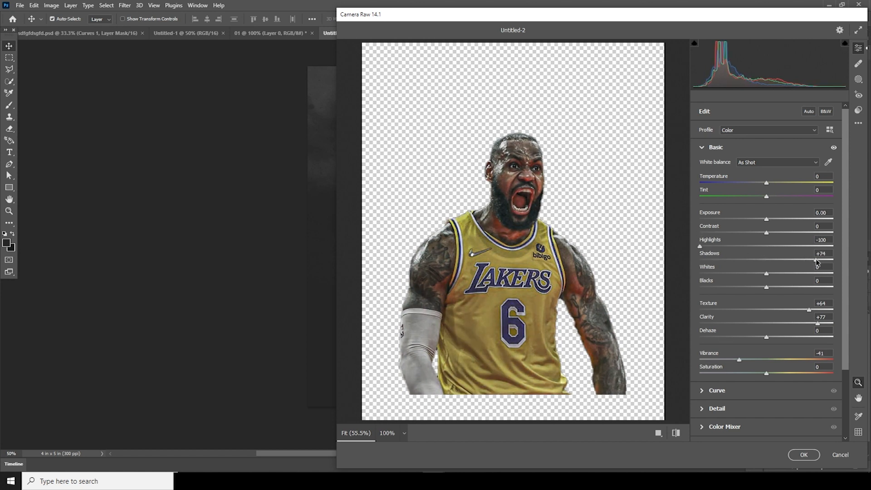
{"action": "left_click_drag", "start_coordinate": [711, 249], "coordinate": [716, 247]}
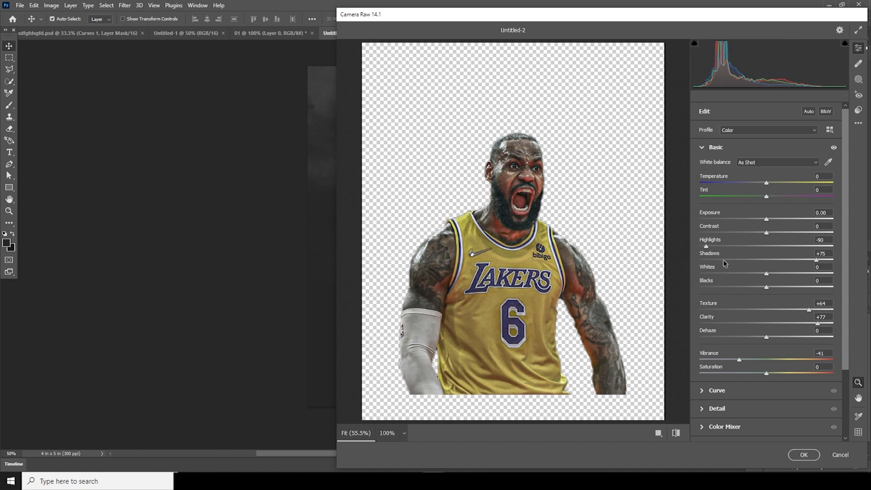
{"action": "left_click", "coordinate": [702, 409]}
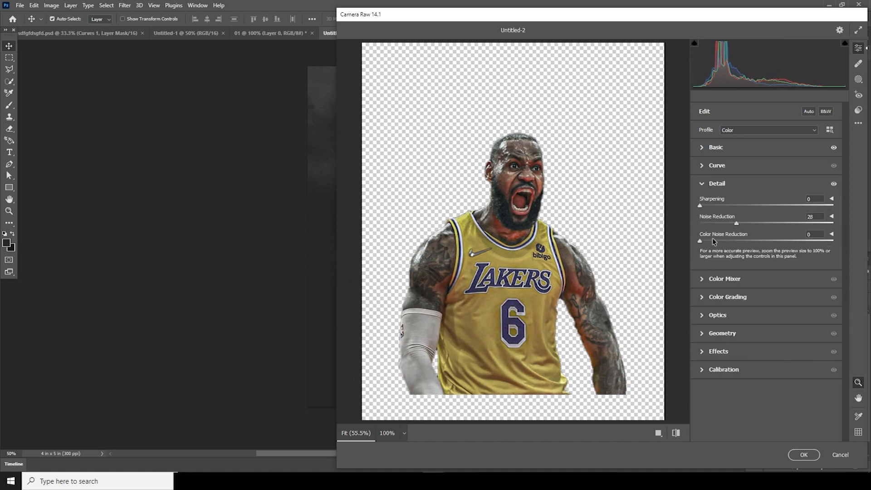
Step: In the Color Mixer, set the saturation of Reds to -88 and Oranges to -71, and the luminance of Oranges to +62
{"action": "left_click", "coordinate": [702, 279]}
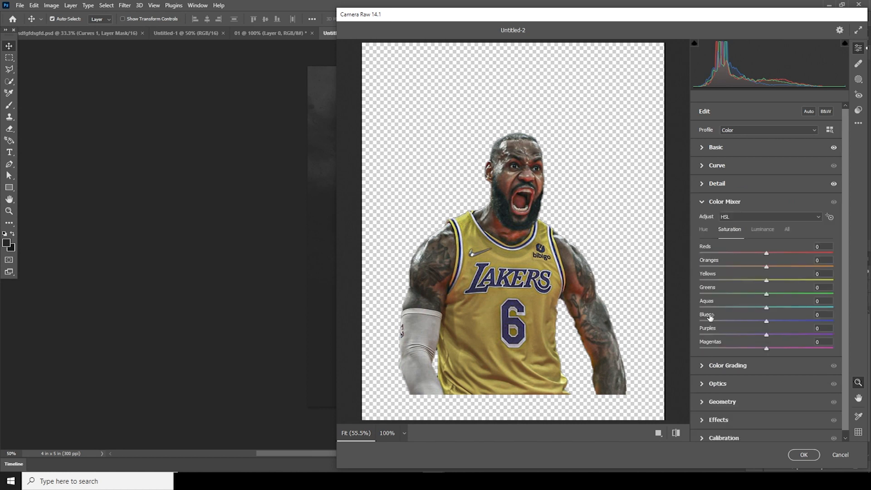
{"action": "left_click", "coordinate": [718, 267]}
{"action": "left_click", "coordinate": [722, 253]}
{"action": "left_click", "coordinate": [771, 231]}
{"action": "left_click", "coordinate": [810, 267]}
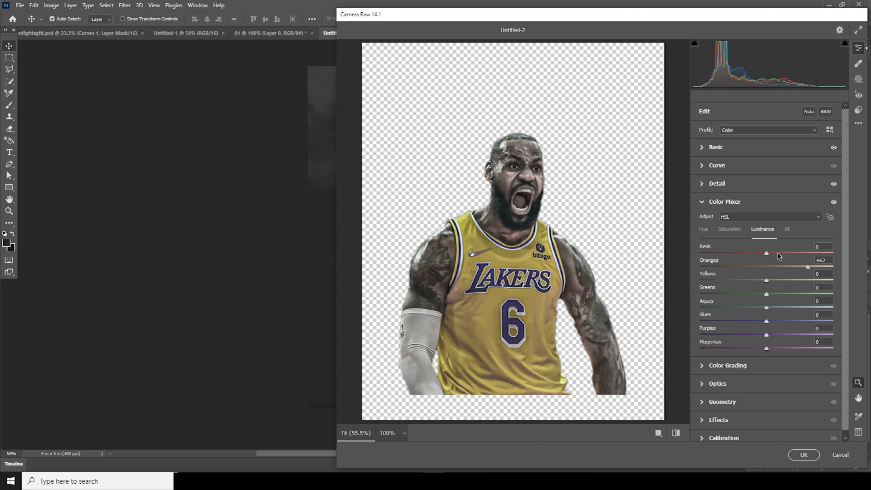
Step: Set the luminance of Reds to +16 and Yellows to -17, and apply the Camera Raw Filter
{"action": "left_click", "coordinate": [735, 231]}
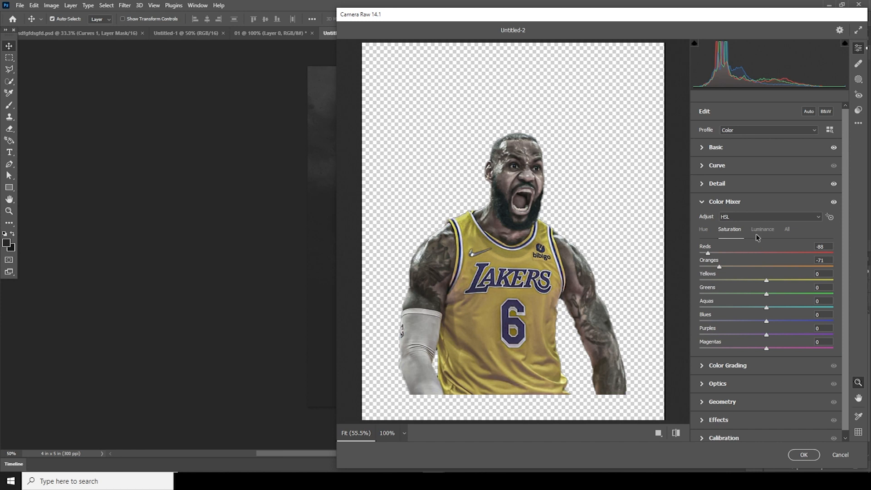
{"action": "left_click", "coordinate": [756, 231]}
{"action": "left_click", "coordinate": [755, 280]}
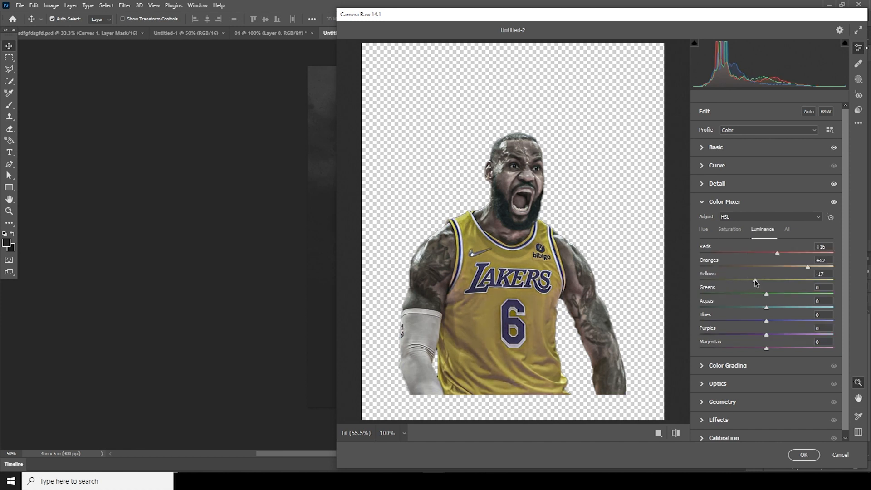
{"action": "left_click", "coordinate": [803, 455]}
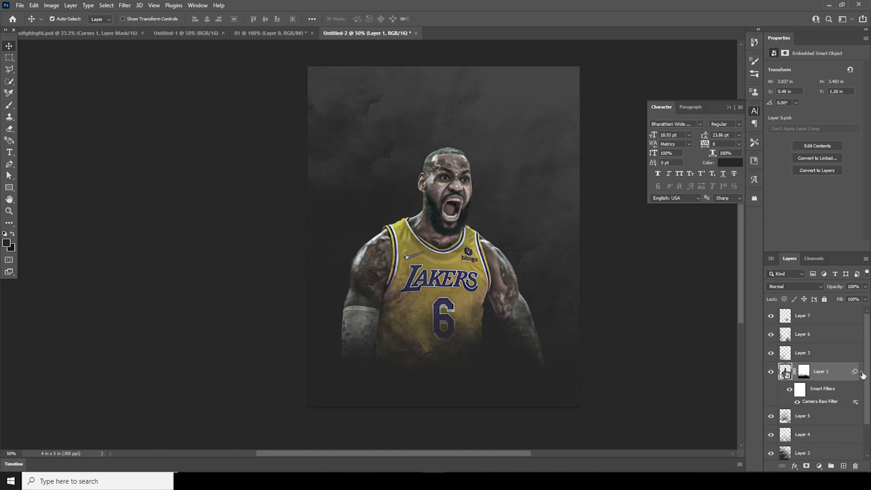
Step: Add a Color Lookup adjustment above Layer 7 and load WindyCine LUT.cube from the cinelut folder as its 3D LUT
{"action": "left_click", "coordinate": [809, 321]}
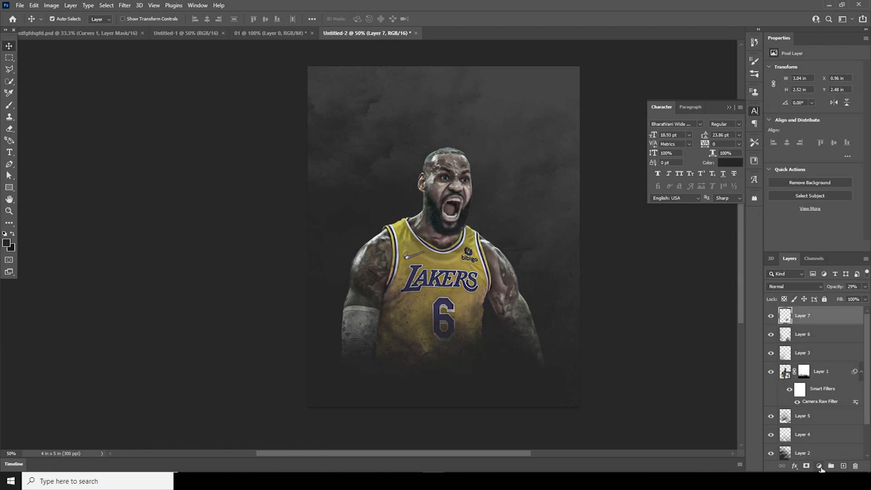
{"action": "left_click", "coordinate": [818, 466]}
{"action": "left_click", "coordinate": [799, 421]}
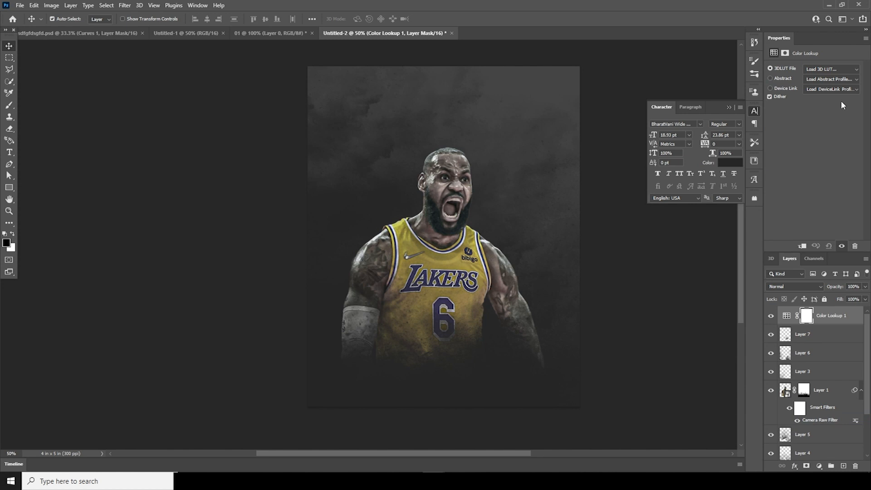
{"action": "left_click", "coordinate": [831, 68]}
{"action": "left_click", "coordinate": [784, 84]}
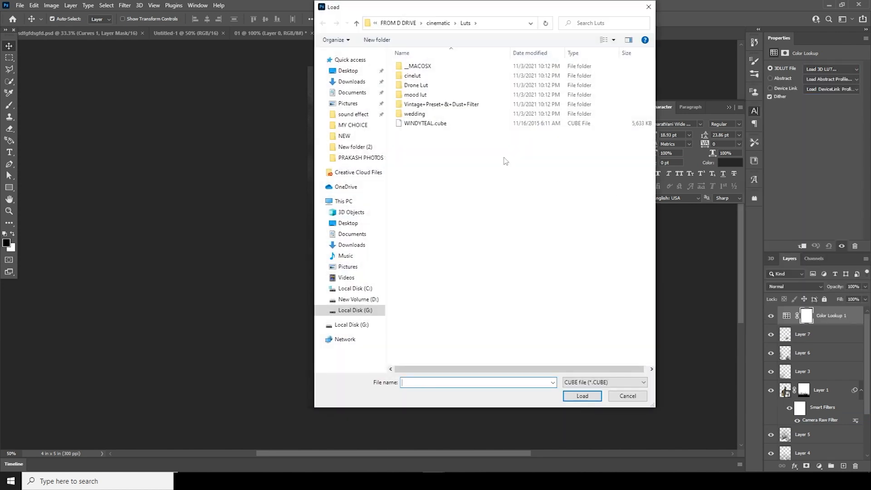
{"action": "left_click", "coordinate": [416, 77]}
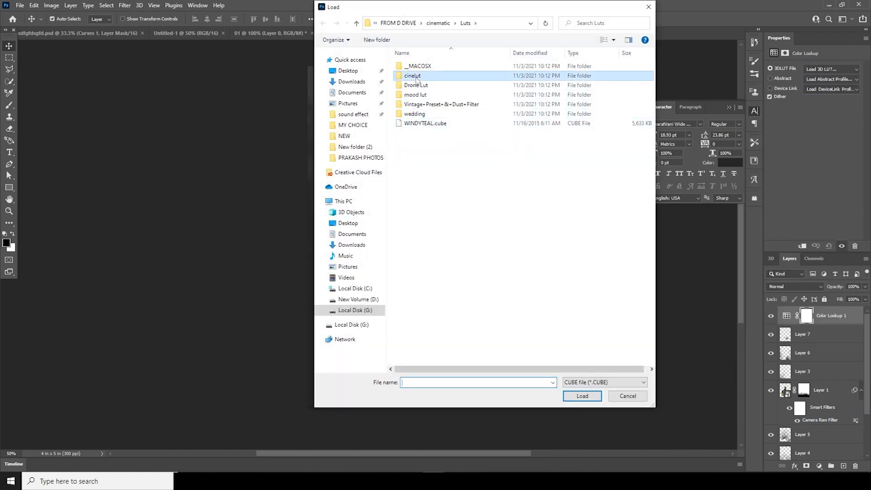
{"action": "double_click", "coordinate": [416, 77]}
{"action": "left_click", "coordinate": [453, 66]}
{"action": "left_click", "coordinate": [581, 396]}
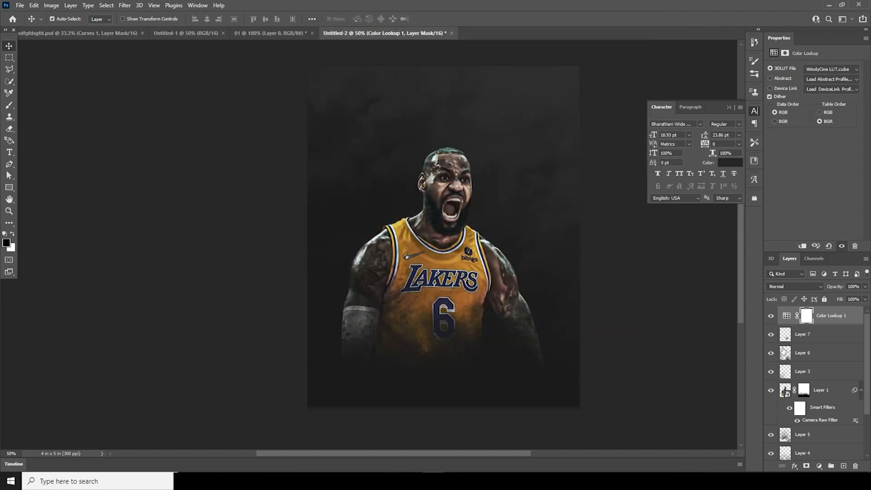
Step: Change the Color Fill 1 background colour to the lighter grey #737272
{"action": "scroll", "coordinate": [816, 380], "scroll_direction": "down", "scroll_amount": 3}
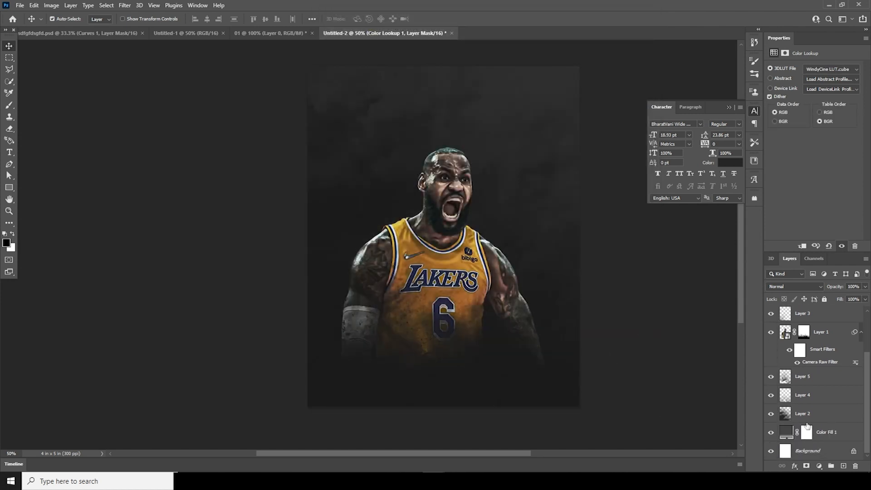
{"action": "double_click", "coordinate": [786, 433]}
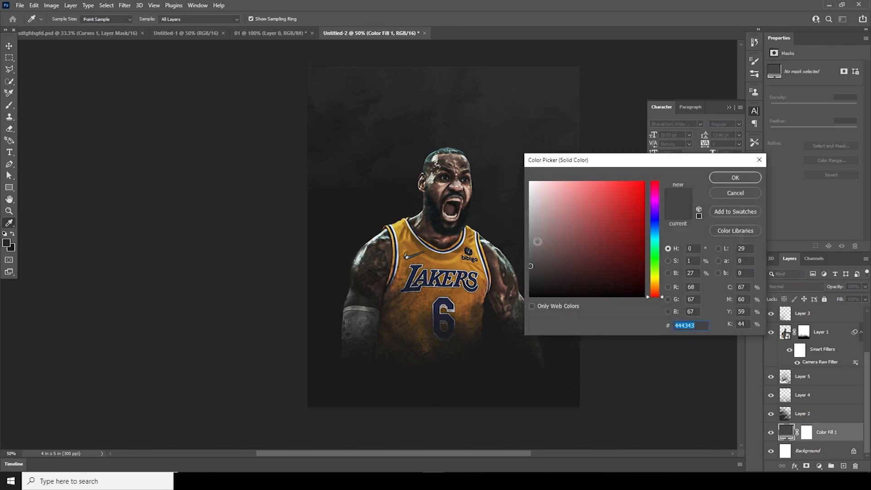
{"action": "left_click", "coordinate": [532, 247]}
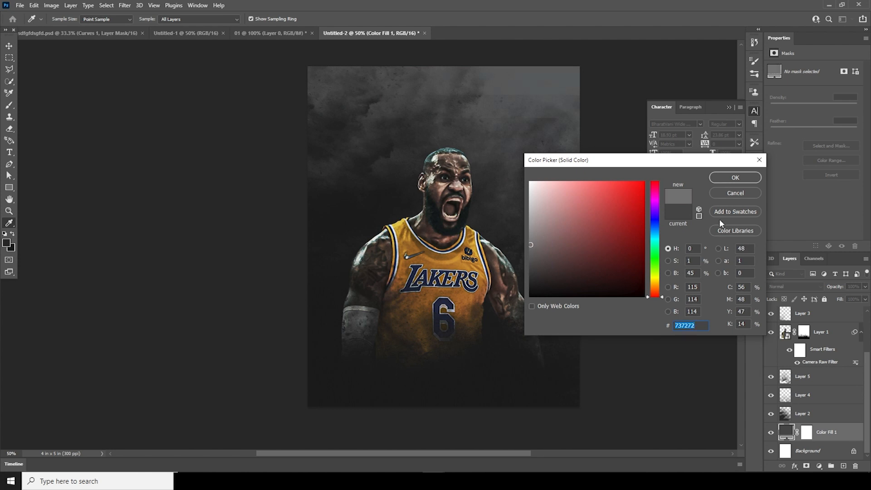
{"action": "left_click", "coordinate": [724, 178]}
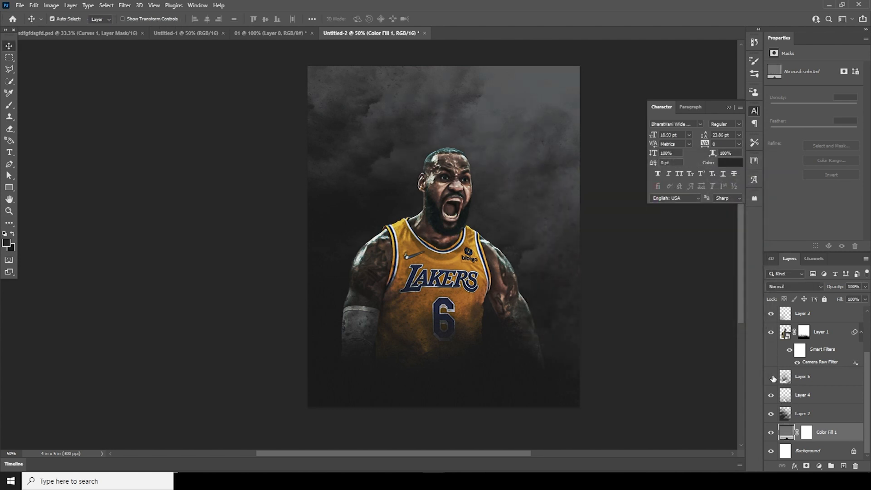
Step: Review the powder layers' visibility and hide Layer 3, Layer 6 and Layer 7
{"action": "left_click", "coordinate": [790, 382]}
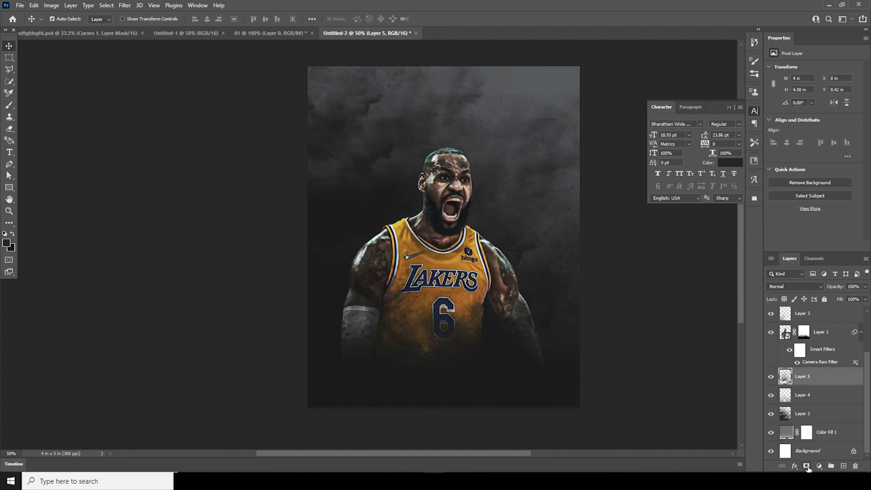
{"action": "key", "text": "e"}
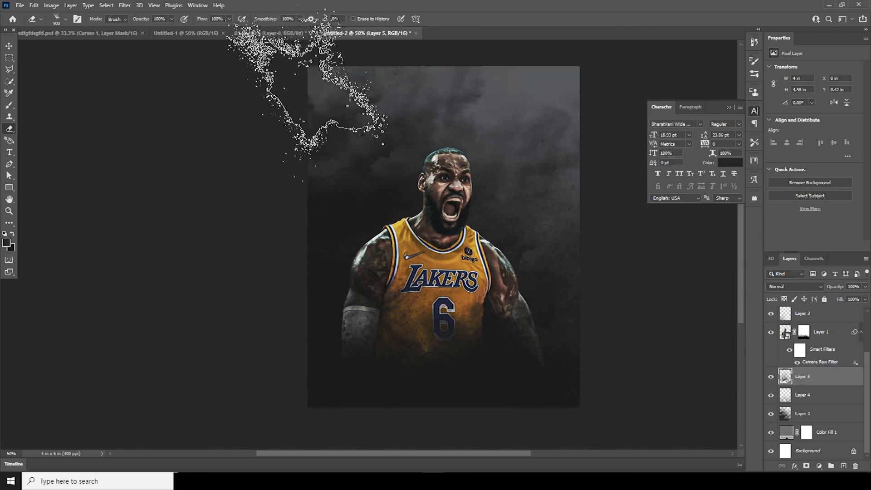
{"action": "left_click", "coordinate": [794, 396]}
{"action": "left_click", "coordinate": [770, 395]}
{"action": "left_click", "coordinate": [770, 395]}
{"action": "left_click", "coordinate": [794, 315]}
{"action": "left_click", "coordinate": [770, 315]}
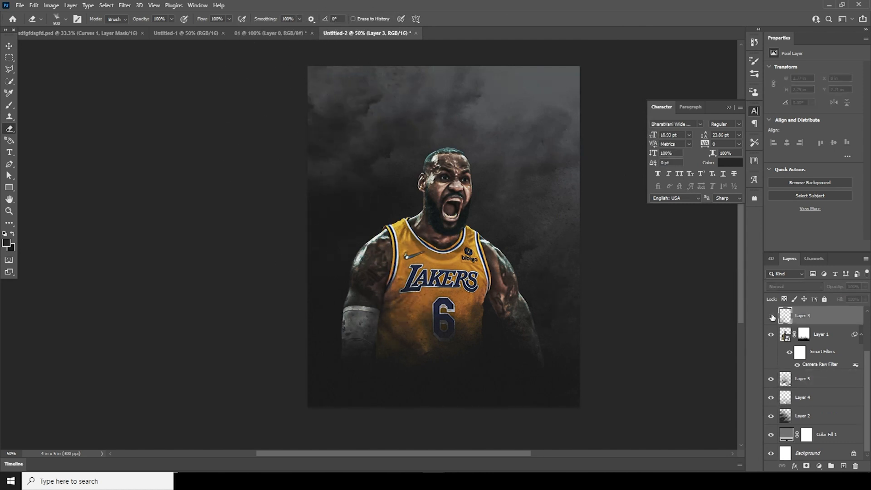
{"action": "scroll", "coordinate": [770, 317], "scroll_direction": "up", "scroll_amount": 3}
{"action": "left_click", "coordinate": [769, 354]}
{"action": "left_click", "coordinate": [770, 316]}
{"action": "left_click", "coordinate": [771, 317]}
{"action": "left_click", "coordinate": [787, 436]}
{"action": "scroll", "coordinate": [776, 424], "scroll_direction": "down", "scroll_amount": 3}
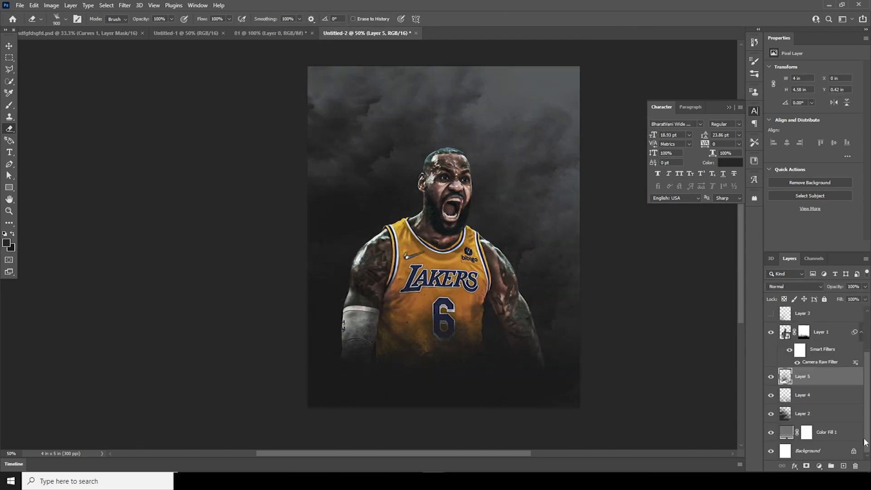
Step: Toggle Layer 2 and Layer 4 off and on to examine what each adds behind the player
{"action": "left_click", "coordinate": [770, 415]}
{"action": "left_click", "coordinate": [787, 396]}
{"action": "left_click", "coordinate": [770, 395]}
{"action": "left_click", "coordinate": [770, 395]}
{"action": "left_click", "coordinate": [802, 376]}
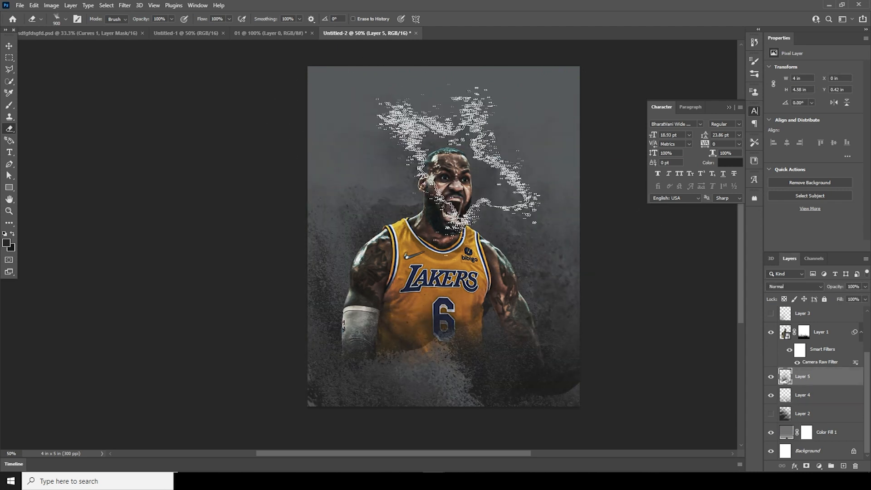
{"action": "left_click", "coordinate": [770, 413]}
{"action": "left_click", "coordinate": [802, 413]}
{"action": "left_click", "coordinate": [803, 376]}
Step: Fade the player's lower body on Layer 1's mask with a 900 px soft round eraser, and preview Layer 5's powder
{"action": "left_click", "coordinate": [65, 19]}
{"action": "scroll", "coordinate": [68, 190], "scroll_direction": "up", "scroll_amount": 5}
{"action": "double_click", "coordinate": [64, 138]}
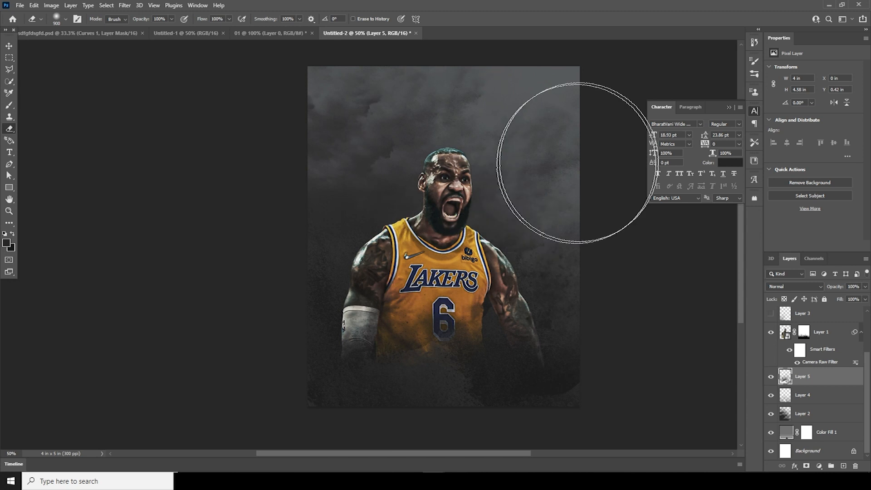
{"action": "left_click", "coordinate": [803, 332]}
{"action": "left_click", "coordinate": [463, 395]}
{"action": "key", "text": "ctrl+z"}
{"action": "left_click", "coordinate": [13, 234]}
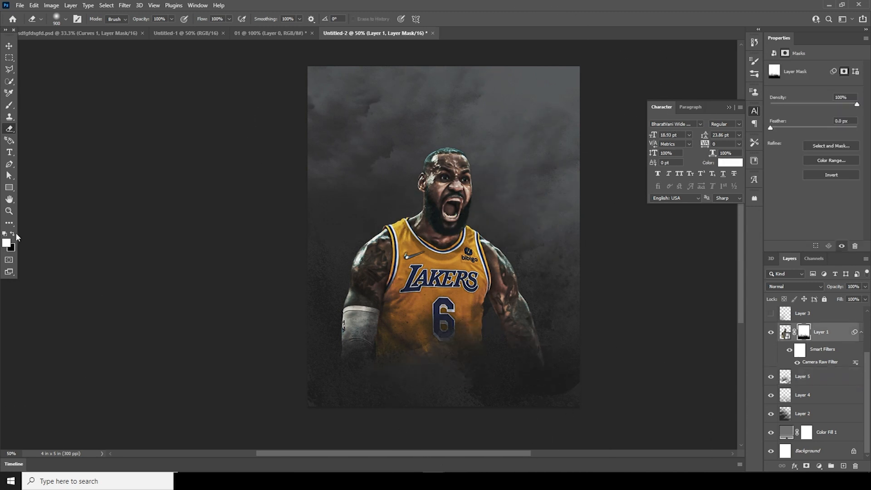
{"action": "left_click_drag", "start_coordinate": [423, 394], "coordinate": [431, 412]}
{"action": "left_click", "coordinate": [795, 381]}
{"action": "left_click", "coordinate": [770, 378]}
{"action": "left_click", "coordinate": [770, 379]}
{"action": "left_click", "coordinate": [770, 378]}
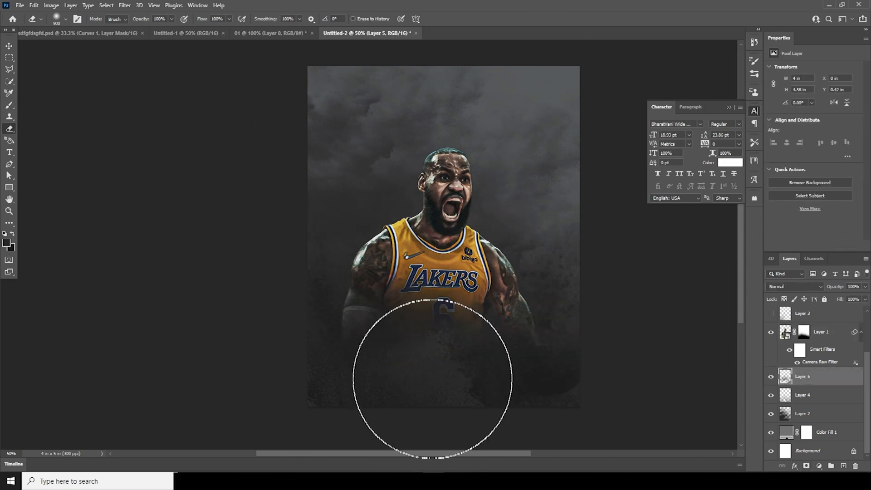
Step: Reduce the Color Lookup 1 adjustment's opacity to 57%
{"action": "scroll", "coordinate": [816, 363], "scroll_direction": "up", "scroll_amount": 5}
{"action": "left_click", "coordinate": [830, 315]}
{"action": "left_click", "coordinate": [864, 286]}
{"action": "left_click_drag", "start_coordinate": [863, 299], "coordinate": [846, 298]}
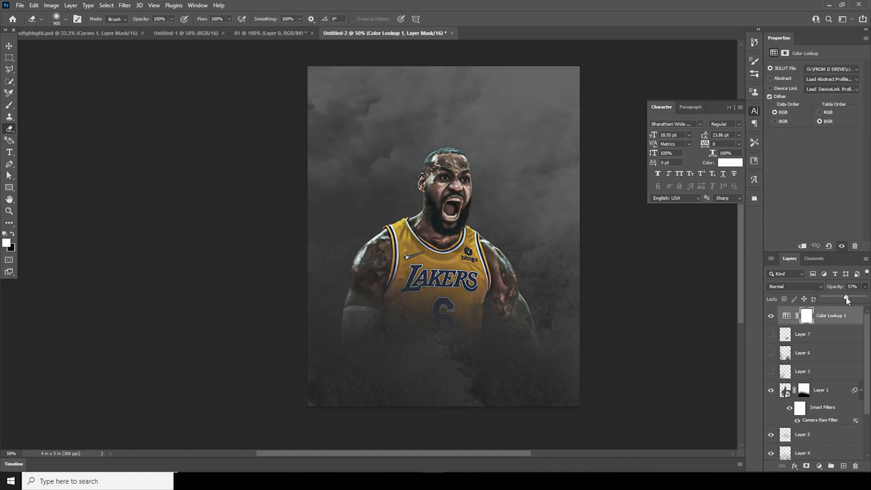
Step: Add a new layer above Color Fill 1 and stamp the Powder Explosion 010 brush at 1253 px along both lower canvas sides
{"action": "scroll", "coordinate": [825, 386], "scroll_direction": "down", "scroll_amount": 5}
{"action": "left_click", "coordinate": [826, 432]}
{"action": "left_click", "coordinate": [843, 465]}
{"action": "key", "text": "b"}
{"action": "key", "text": "ctrl+z"}
{"action": "left_click", "coordinate": [65, 19]}
{"action": "left_click", "coordinate": [66, 162]}
{"action": "left_click", "coordinate": [65, 185]}
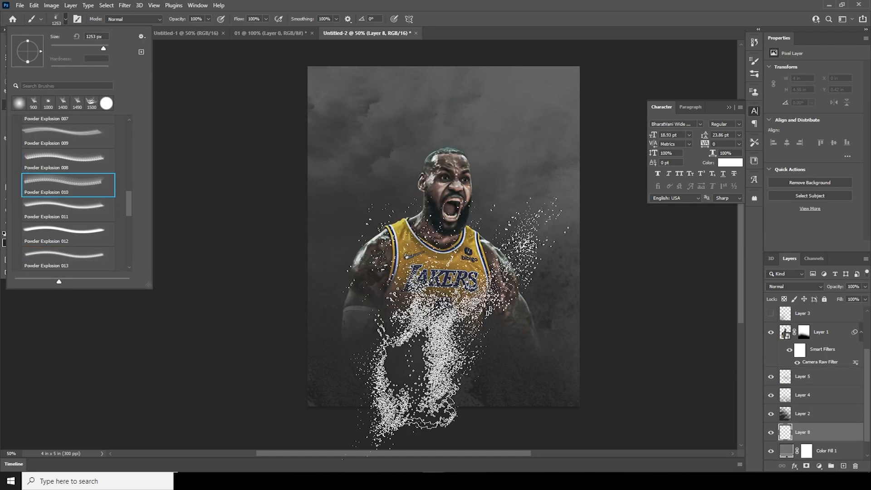
{"action": "left_click", "coordinate": [290, 354]}
{"action": "left_click", "coordinate": [599, 340]}
Step: Pick another Powder Explosion brush and stamp it on Layer 8 behind the player's lower body
{"action": "left_click", "coordinate": [65, 19]}
{"action": "left_click", "coordinate": [94, 211]}
{"action": "left_click", "coordinate": [449, 349]}
Step: Add a new layer above Layer 8 and stamp a different powder brush at 1980 px behind the player's torso, redoing the first stamp
{"action": "left_click", "coordinate": [65, 19]}
{"action": "left_click", "coordinate": [75, 257]}
{"action": "left_click", "coordinate": [843, 466]}
{"action": "left_click", "coordinate": [444, 268]}
{"action": "key", "text": "ctrl+z"}
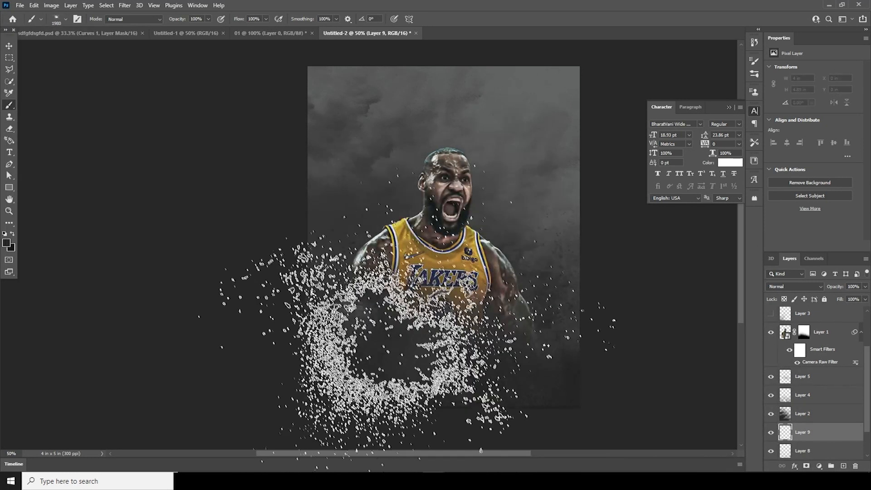
{"action": "left_click", "coordinate": [418, 263]}
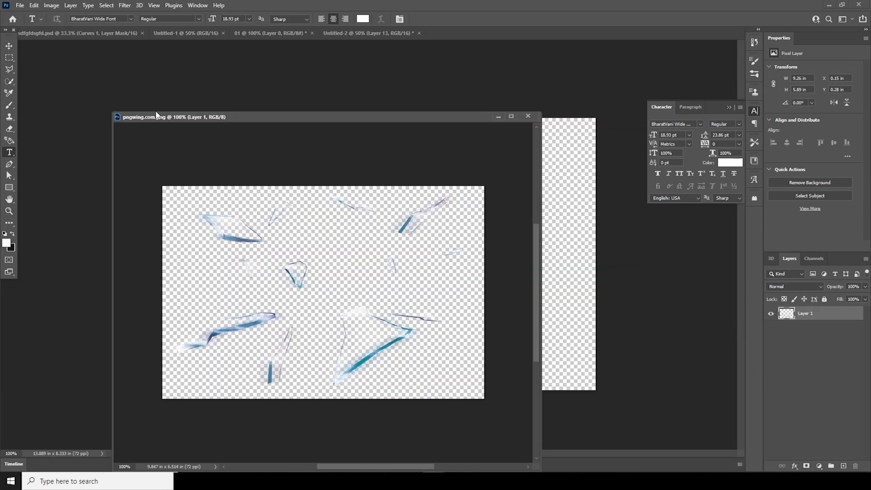
Step: Copy the streak artwork from pngwing.com.png into the Untitled-2 poster, accepting the bit-depth conversion
{"action": "left_click_drag", "start_coordinate": [195, 117], "coordinate": [464, 34]}
{"action": "left_click_drag", "start_coordinate": [297, 186], "coordinate": [277, 243]}
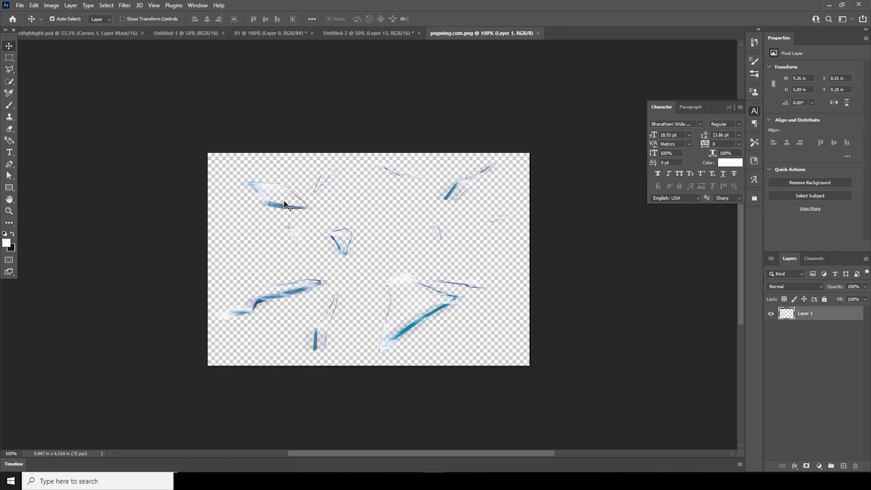
{"action": "left_click_drag", "start_coordinate": [461, 195], "coordinate": [376, 37]}
{"action": "left_click_drag", "start_coordinate": [403, 261], "coordinate": [392, 294]}
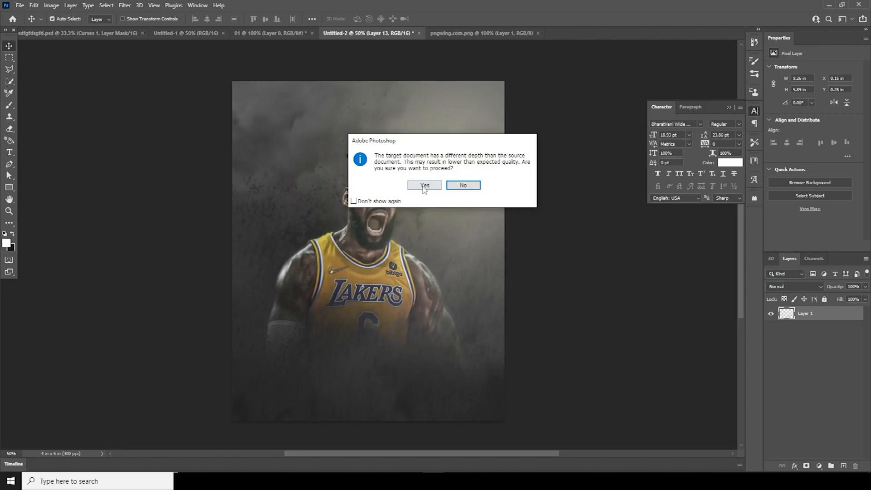
{"action": "key", "text": "Return"}
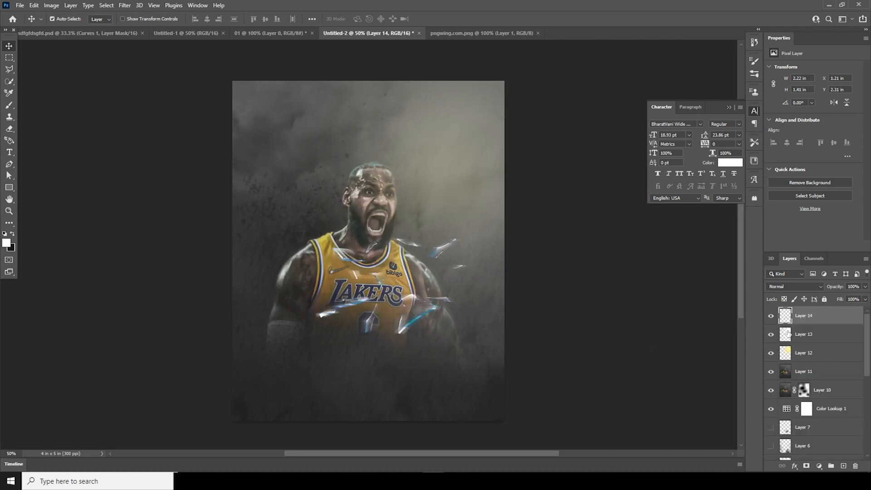
Step: Apply the Camera Raw Filter to the streak layer with Texture +71, Clarity +93 and Saturation -100
{"action": "left_click", "coordinate": [124, 5]}
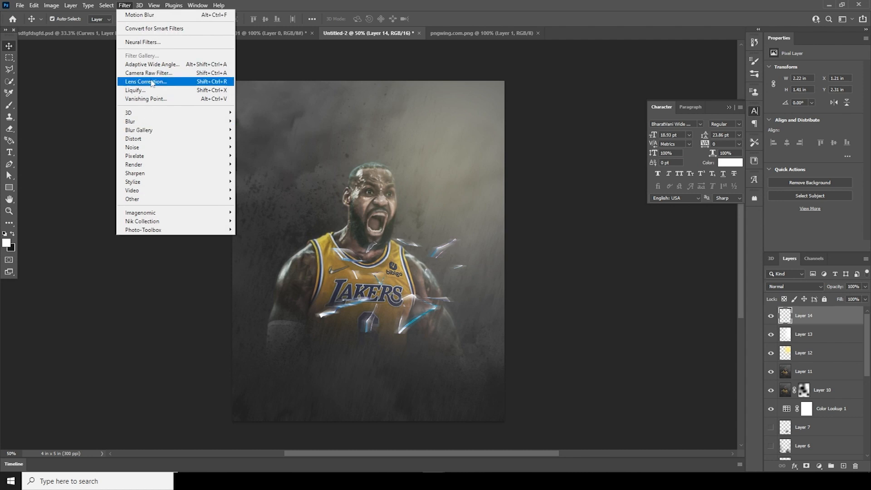
{"action": "left_click", "coordinate": [146, 74]}
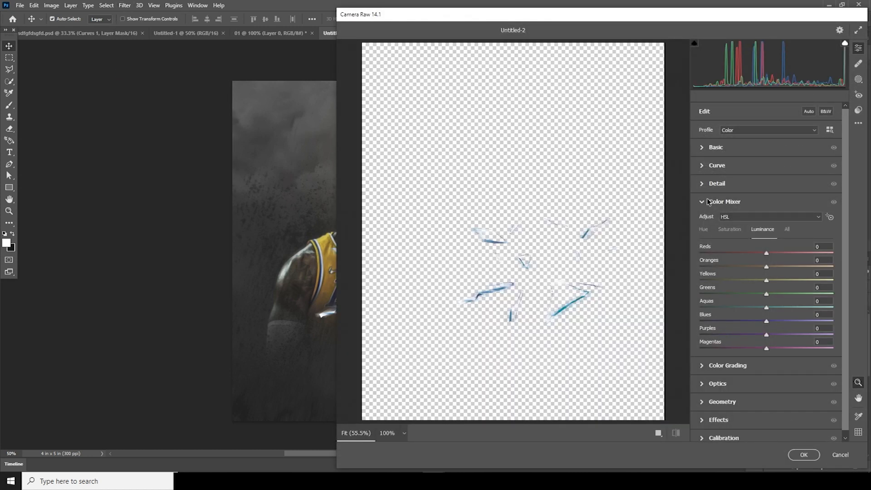
{"action": "left_click", "coordinate": [708, 147]}
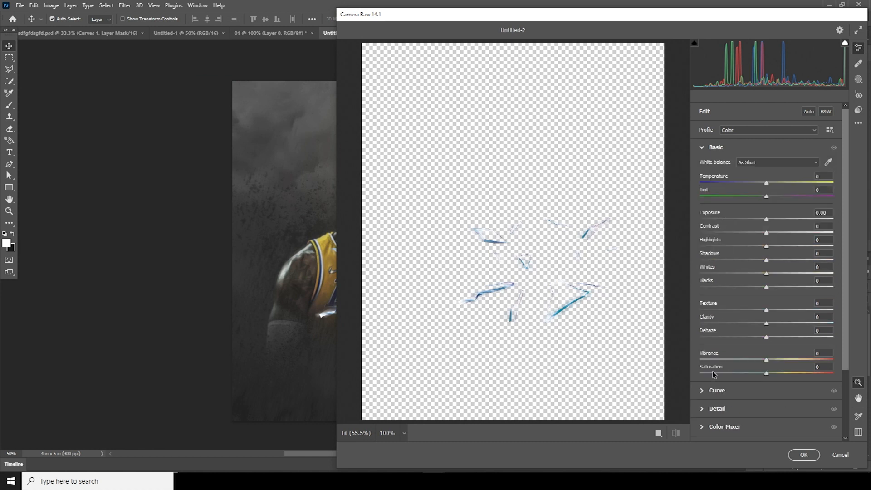
{"action": "left_click_drag", "start_coordinate": [713, 373], "coordinate": [698, 373]}
{"action": "left_click_drag", "start_coordinate": [809, 324], "coordinate": [828, 323]}
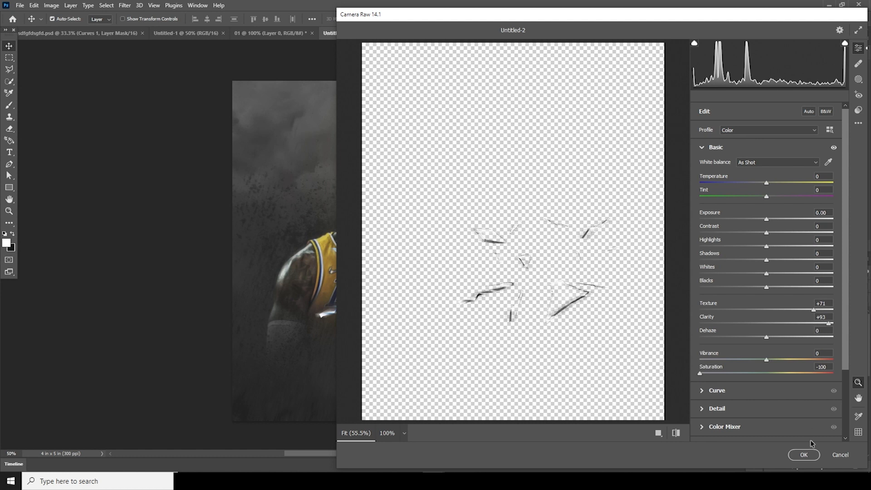
{"action": "left_click", "coordinate": [803, 455]}
Step: Place enlarged copies of the streak artwork behind the player and move Layer 14 copy 2 directly above Layer 1
{"action": "key", "text": "ctrl"}
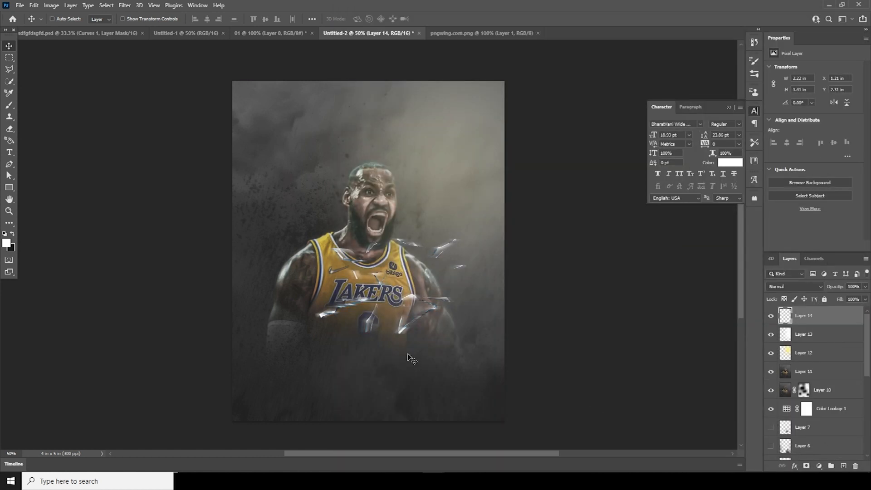
{"action": "left_click_drag", "start_coordinate": [783, 320], "coordinate": [780, 449]}
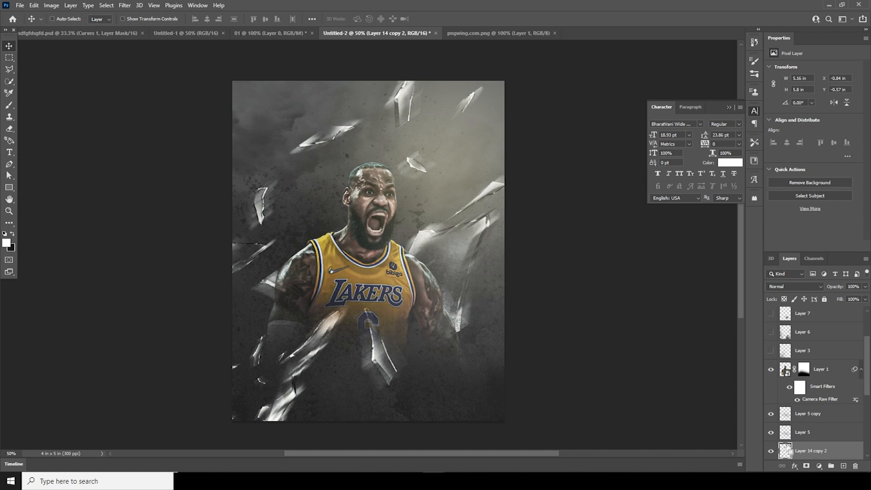
{"action": "key", "text": "ctrl+t"}
{"action": "key", "text": "Return"}
{"action": "left_click_drag", "start_coordinate": [784, 448], "coordinate": [779, 365]}
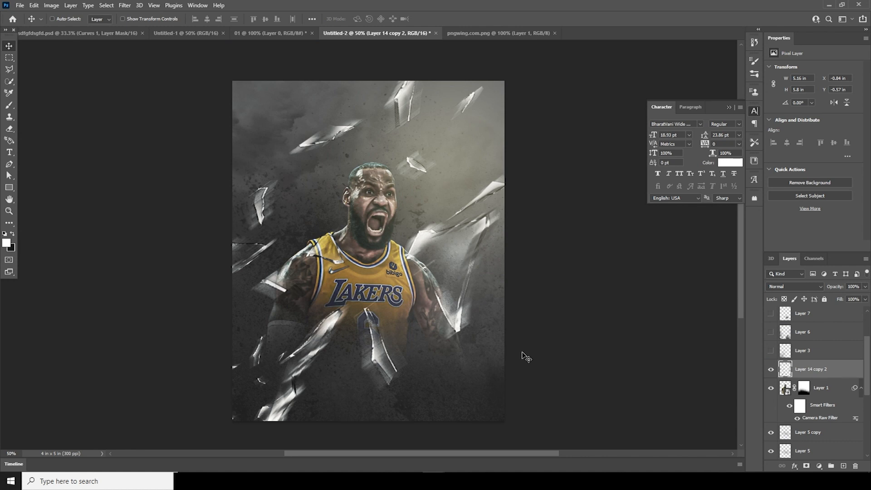
Step: Scale Layer 14 copy 2 to about 0.92 by 1.44 in beside the player's shoulder and erase its overlap on the jersey
{"action": "key", "text": "ctrl+t"}
{"action": "left_click_drag", "start_coordinate": [530, 434], "coordinate": [395, 287]}
{"action": "left_click_drag", "start_coordinate": [404, 296], "coordinate": [427, 245]}
{"action": "left_click_drag", "start_coordinate": [366, 243], "coordinate": [423, 265]}
{"action": "key", "text": "Return"}
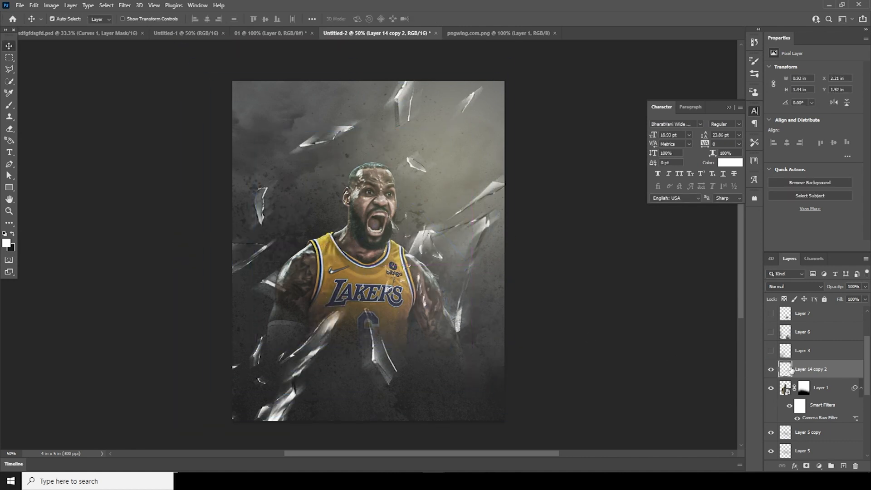
{"action": "key", "text": "e"}
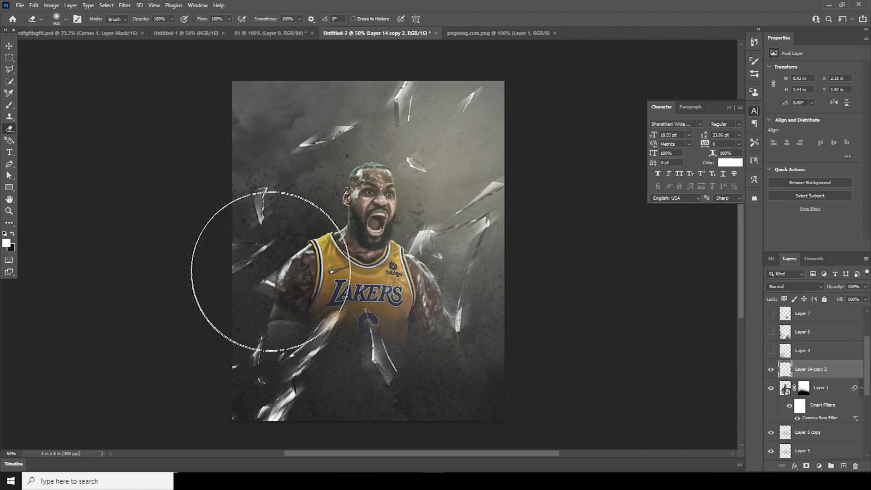
{"action": "left_click", "coordinate": [9, 45]}
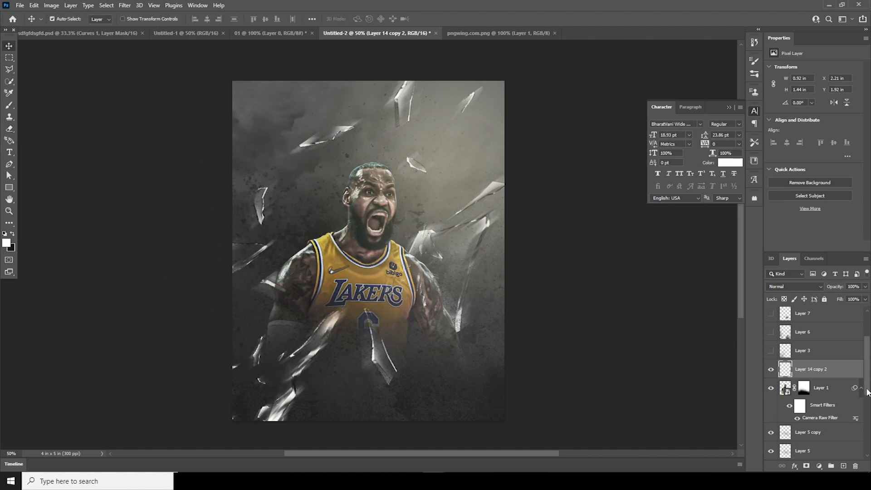
Step: Stamp all visible layers onto a new layer above Layer 13
{"action": "left_click_drag", "start_coordinate": [863, 366], "coordinate": [861, 290]}
{"action": "left_click_drag", "start_coordinate": [790, 312], "coordinate": [539, 348]}
{"action": "key", "text": "ctrl+shift+alt+e"}
Step: Apply Motion Blur to the stamped layer with an angle of 67° and a distance of 41 pixels
{"action": "left_click", "coordinate": [130, 6]}
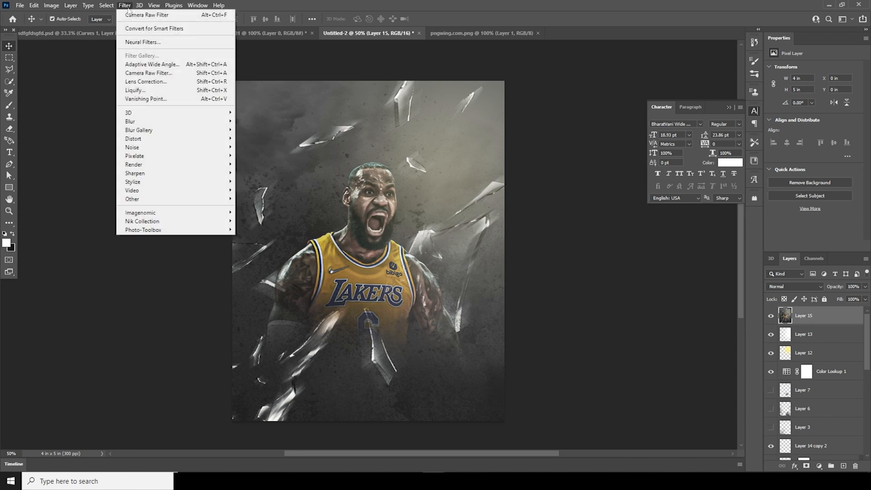
{"action": "mouse_move", "coordinate": [191, 121]}
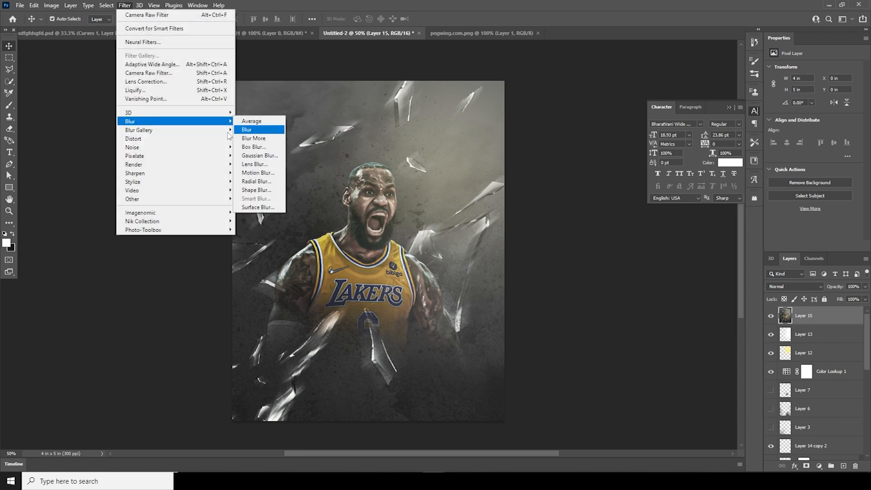
{"action": "left_click", "coordinate": [258, 173]}
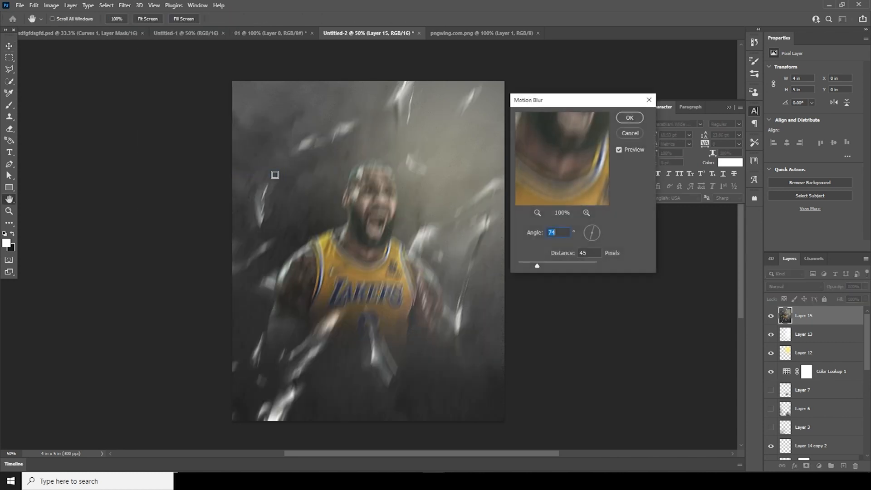
{"action": "left_click_drag", "start_coordinate": [536, 270], "coordinate": [535, 269]}
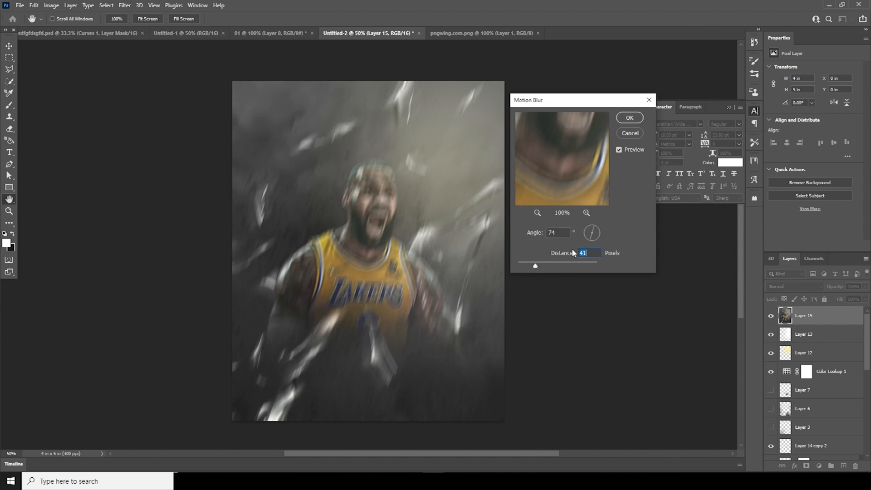
{"action": "left_click", "coordinate": [595, 232]}
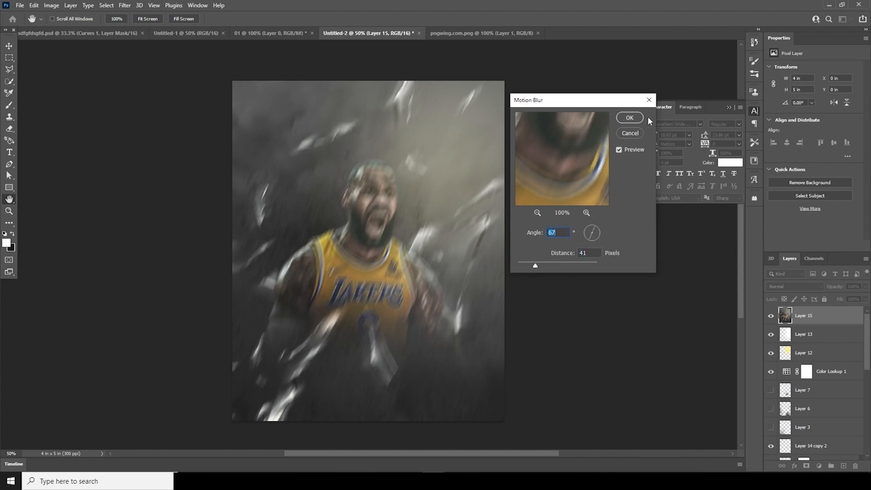
{"action": "left_click", "coordinate": [632, 118]}
Step: Add an inverted mask to the blurred layer and paint white to reveal blur around the player's arms and nearby shards
{"action": "left_click", "coordinate": [805, 466]}
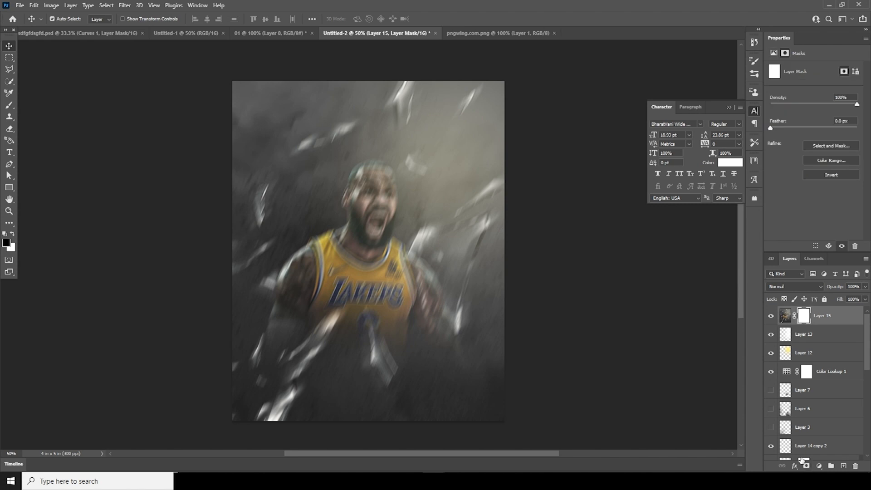
{"action": "key", "text": "ctrl+i"}
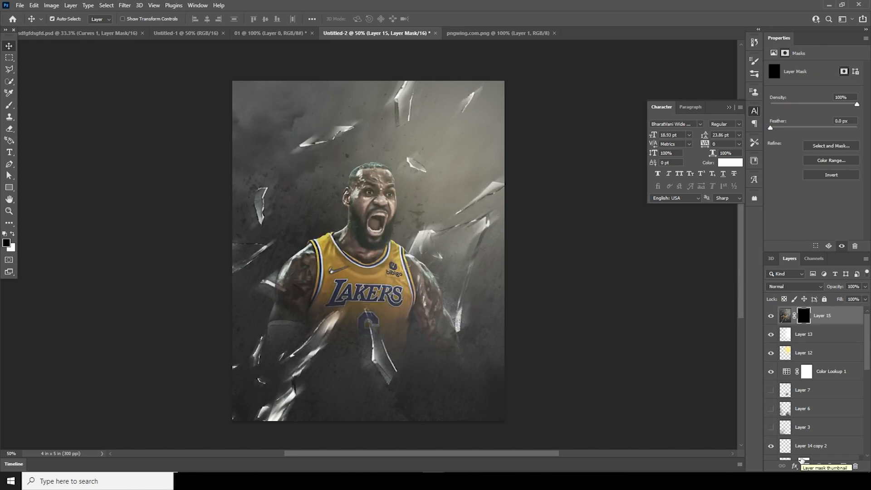
{"action": "left_click", "coordinate": [10, 105]}
{"action": "left_click", "coordinate": [13, 234]}
{"action": "left_click", "coordinate": [252, 312]}
{"action": "mouse_move", "coordinate": [252, 312]}
{"action": "left_mouse_down"}
{"action": "mouse_move", "coordinate": [302, 362]}
{"action": "mouse_move", "coordinate": [526, 326]}
{"action": "mouse_move", "coordinate": [475, 216]}
{"action": "left_mouse_up"}
Step: Shrink the brush and paint white on the mask over the upper shards on both sides of the player's head
{"action": "key", "text": "bracketleft"}
{"action": "key", "text": "bracketleft"}
{"action": "key", "text": "bracketleft"}
{"action": "key", "text": "bracketleft"}
{"action": "key", "text": "bracketleft"}
{"action": "left_click", "coordinate": [321, 144]}
{"action": "left_click", "coordinate": [479, 96]}
{"action": "key", "text": "bracketleft"}
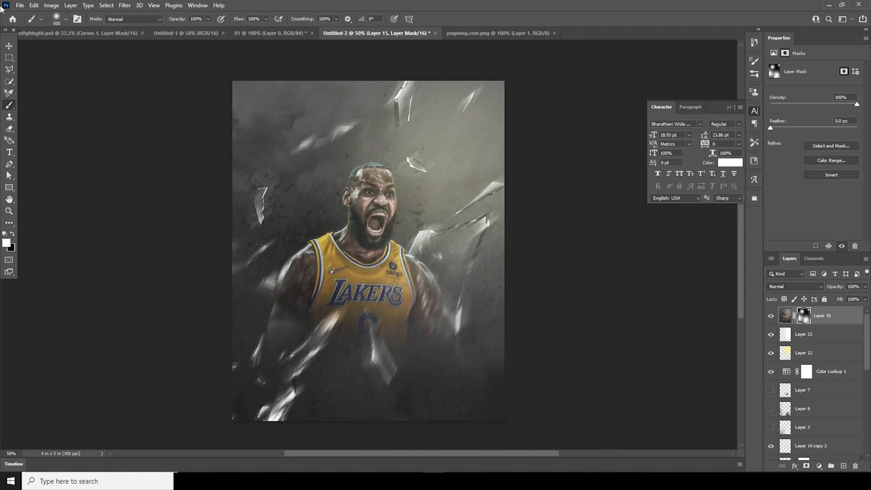
{"action": "left_click", "coordinate": [10, 45]}
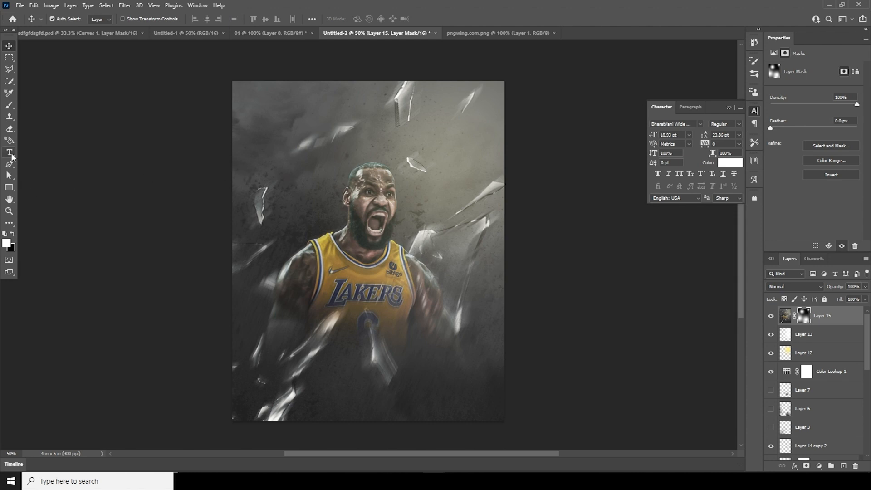
Step: Add the title text KING LEBRON above the player's head in Barlow ExtraBold Italic
{"action": "left_click", "coordinate": [10, 153]}
{"action": "left_click", "coordinate": [359, 127]}
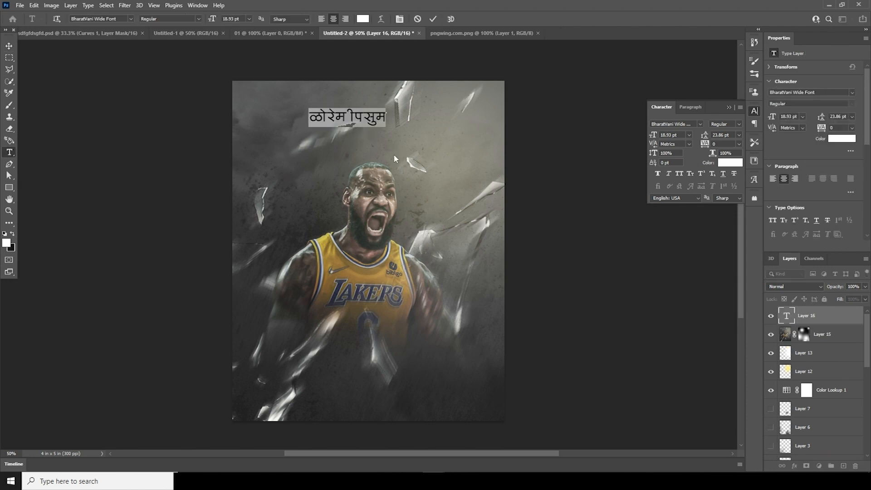
{"action": "type", "text": "KING LEBRON"}
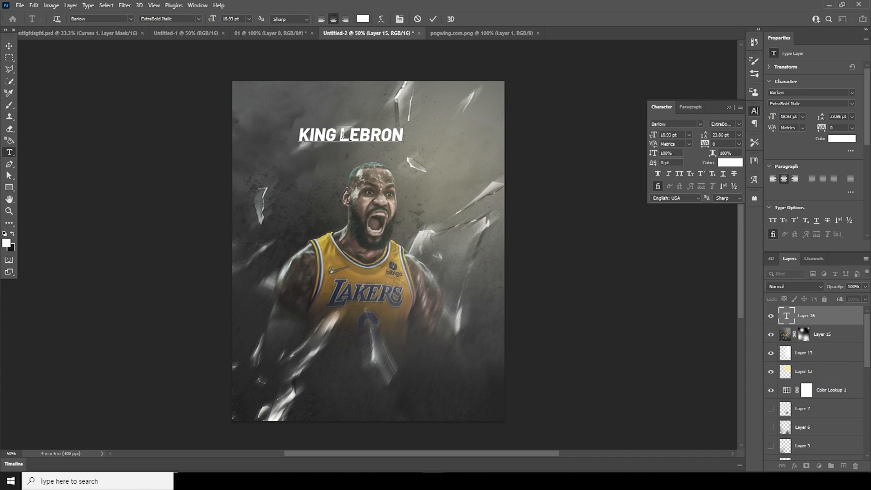
Step: Set the title's size to 28 pt, then scale it to about 109% and center it above the head
{"action": "double_click", "coordinate": [343, 135]}
{"action": "double_click", "coordinate": [787, 319]}
{"action": "left_click_drag", "start_coordinate": [653, 135], "coordinate": [660, 135]}
{"action": "left_click", "coordinate": [9, 46]}
{"action": "key", "text": "ctrl+t"}
{"action": "left_click_drag", "start_coordinate": [396, 132], "coordinate": [405, 134]}
{"action": "left_click_drag", "start_coordinate": [436, 152], "coordinate": [449, 155]}
{"action": "key", "text": "Return"}
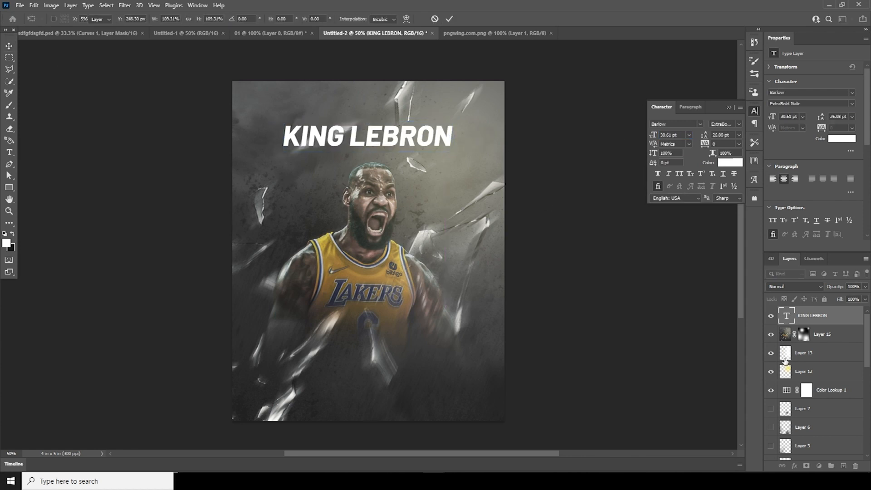
Step: Add a mask to the KING LEBRON layer and stamp black on it with a 1000 px splatter brush to distress the letters
{"action": "left_click", "coordinate": [806, 466]}
{"action": "key", "text": "b"}
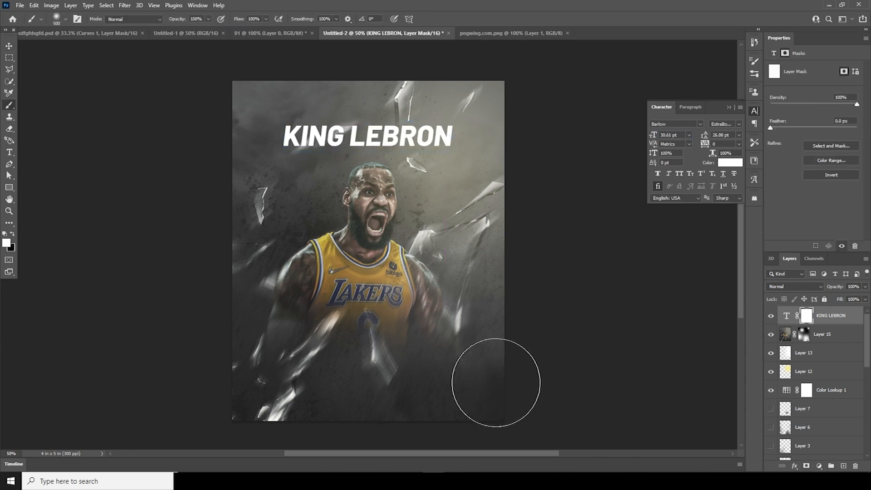
{"action": "left_click", "coordinate": [57, 18]}
{"action": "left_click", "coordinate": [106, 104]}
{"action": "left_click", "coordinate": [267, 190]}
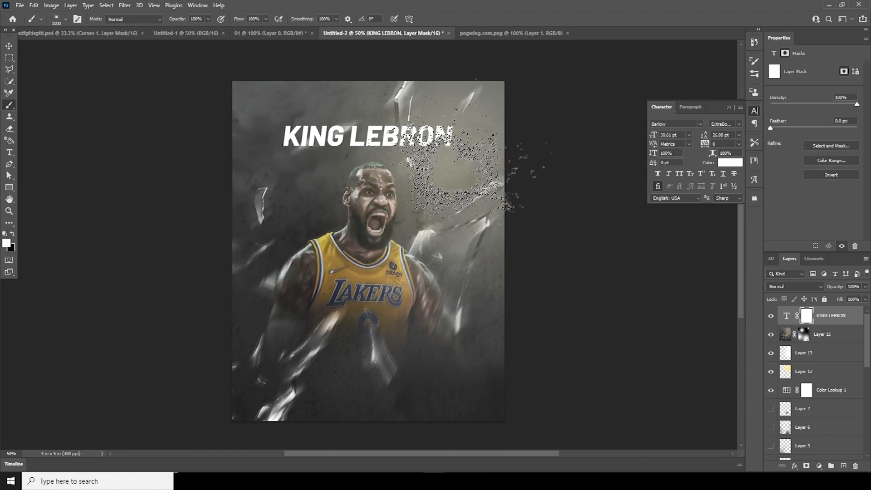
{"action": "left_click", "coordinate": [12, 234]}
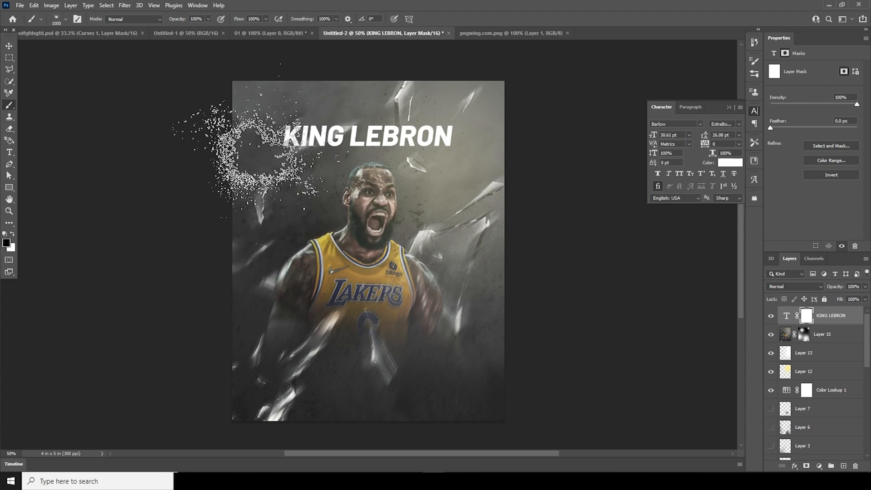
{"action": "left_click", "coordinate": [377, 205]}
{"action": "left_click", "coordinate": [9, 45]}
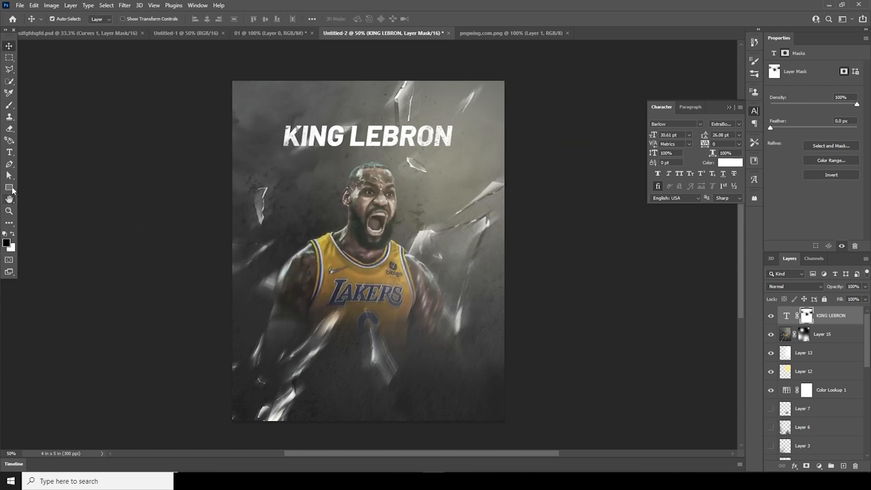
Step: Draw a paragraph text box with Lorem ipsum placeholder text just below the title
{"action": "left_click", "coordinate": [9, 152]}
{"action": "left_click", "coordinate": [54, 153]}
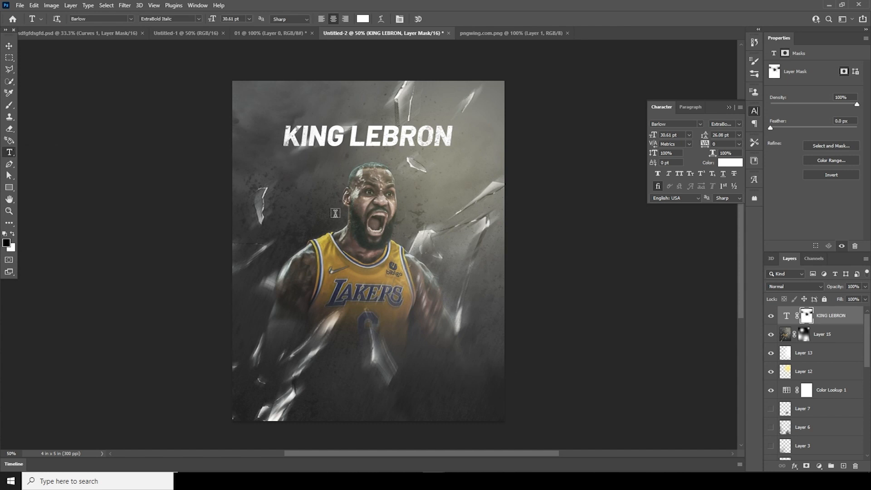
{"action": "left_click_drag", "start_coordinate": [276, 161], "coordinate": [472, 183]}
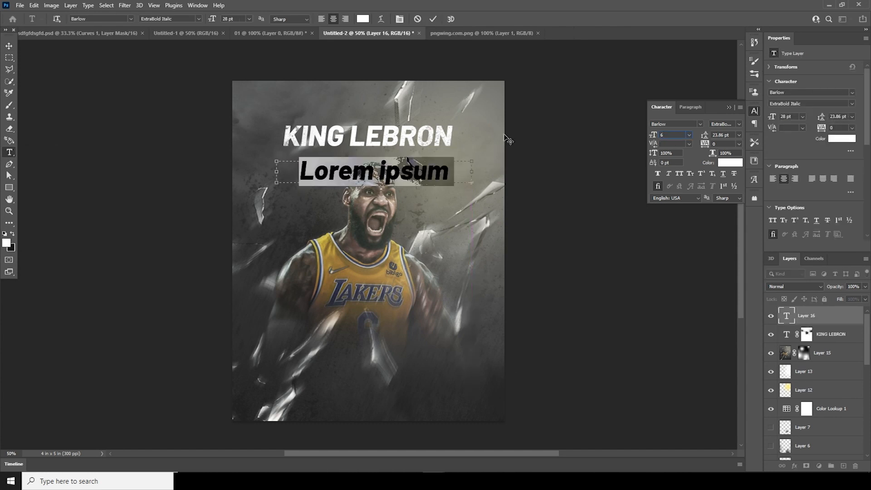
{"action": "left_click", "coordinate": [434, 195]}
Step: Set the placeholder paragraph to 5 pt with Auto leading and move it to the bottom of the poster
{"action": "double_click", "coordinate": [785, 318]}
{"action": "left_click", "coordinate": [739, 134]}
{"action": "left_click", "coordinate": [728, 143]}
{"action": "key", "text": "Down"}
{"action": "key", "text": "Tab"}
{"action": "left_click", "coordinate": [9, 46]}
{"action": "left_click_drag", "start_coordinate": [410, 180], "coordinate": [398, 403]}
Step: Move the KING LEBRON title up and duplicate it below, changing the copy's text to 01.06.2022
{"action": "left_click", "coordinate": [370, 136]}
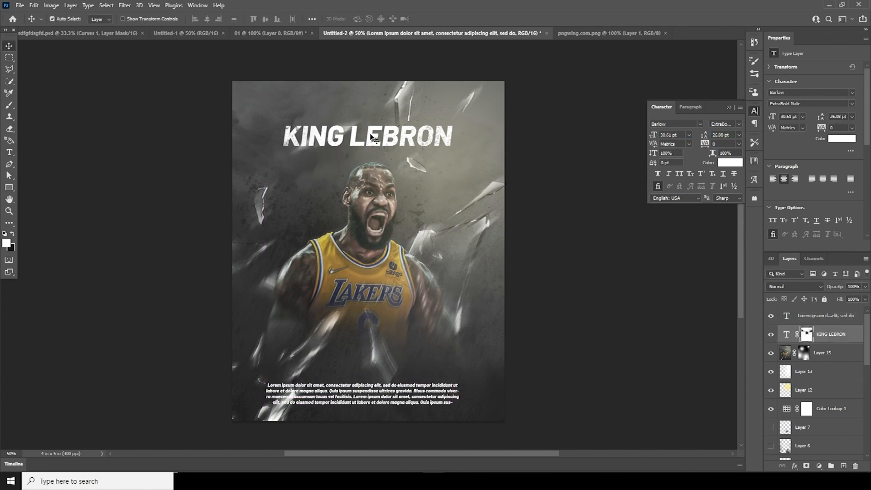
{"action": "left_click_drag", "start_coordinate": [371, 136], "coordinate": [371, 119]}
{"action": "key", "text": "ctrl+j"}
{"action": "left_click_drag", "start_coordinate": [371, 120], "coordinate": [371, 146]}
{"action": "double_click", "coordinate": [785, 335]}
{"action": "type", "text": "01.06.2022"}
Step: Set the date text to 9 pt with 1000 tracking and position it directly beneath the title
{"action": "double_click", "coordinate": [785, 335]}
{"action": "left_click_drag", "start_coordinate": [704, 144], "coordinate": [737, 144]}
{"action": "left_click_drag", "start_coordinate": [653, 135], "coordinate": [590, 135]}
{"action": "left_click_drag", "start_coordinate": [704, 146], "coordinate": [767, 146]}
{"action": "left_click", "coordinate": [9, 46]}
{"action": "left_click_drag", "start_coordinate": [396, 155], "coordinate": [395, 142]}
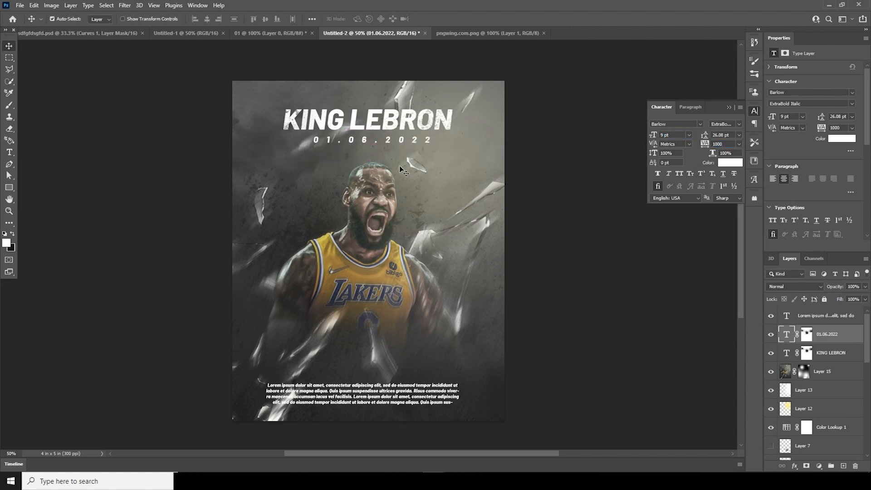
Step: Add a Gradient Map adjustment above the placeholder paragraph layer and set the gradient's starting color stop to #212121
{"action": "left_click", "coordinate": [829, 318]}
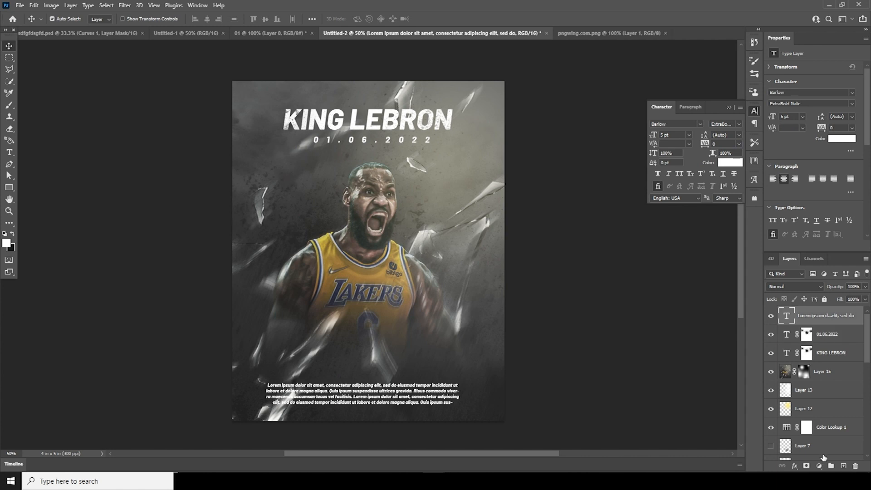
{"action": "left_click", "coordinate": [819, 465]}
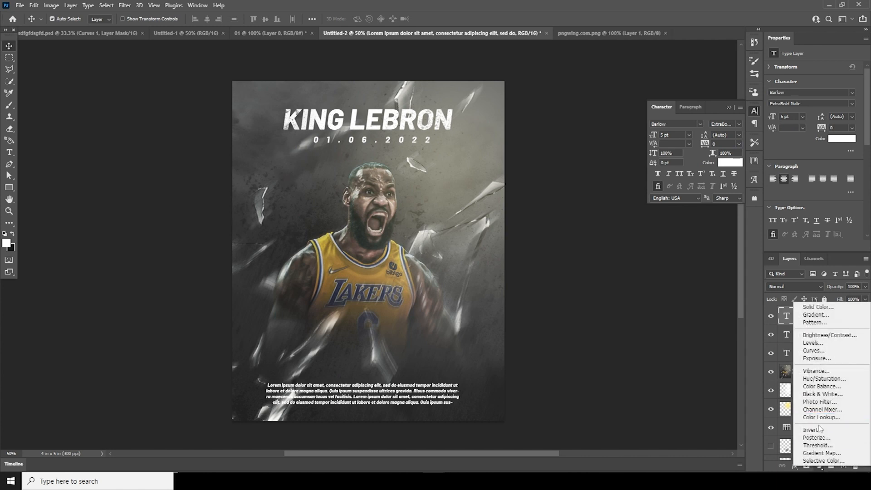
{"action": "left_click", "coordinate": [821, 453]}
{"action": "left_click", "coordinate": [818, 73]}
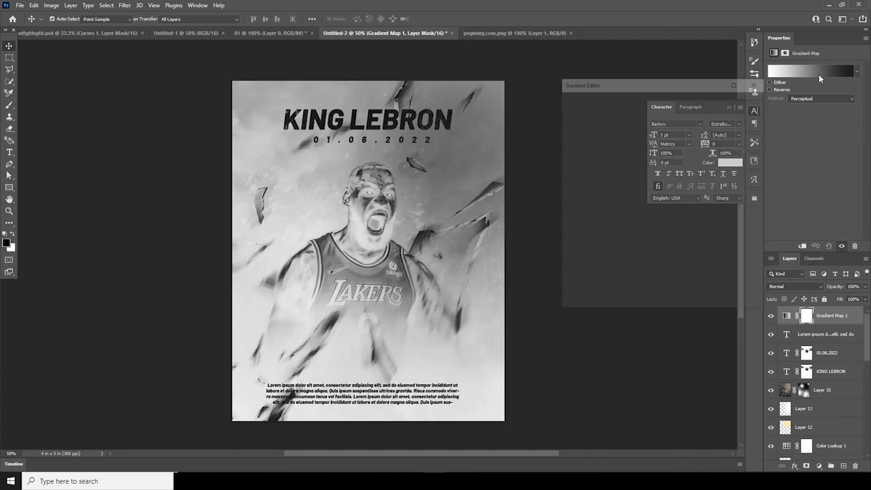
{"action": "left_click", "coordinate": [571, 249]}
{"action": "left_click", "coordinate": [612, 289]}
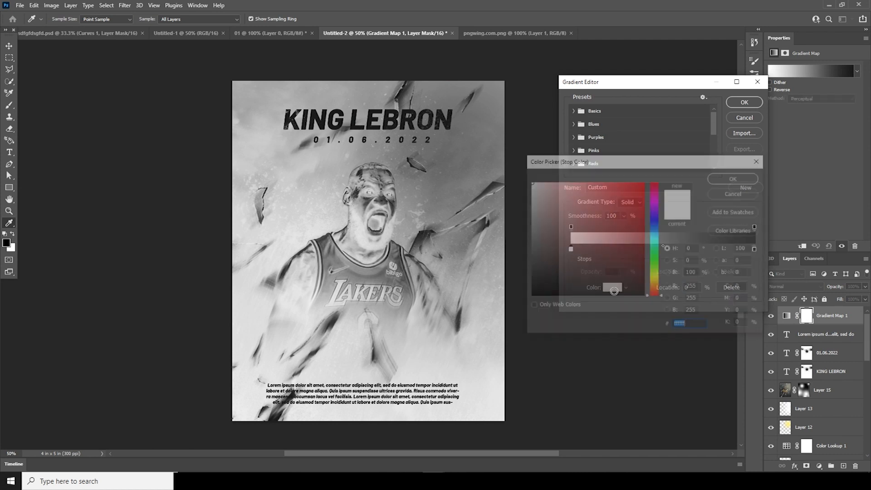
{"action": "type", "text": "212121"}
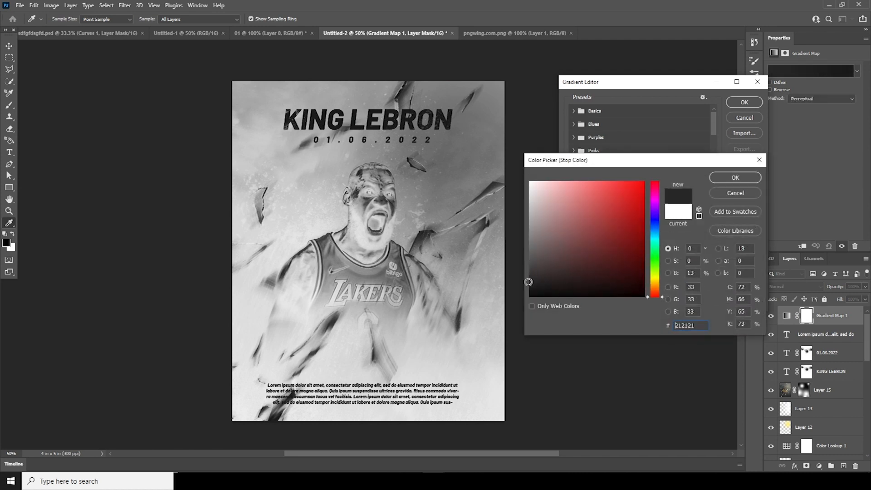
{"action": "left_click", "coordinate": [735, 178]}
Step: Set the gradient map's end color stop to golden yellow #ffcb15 and accept the gradient
{"action": "left_click", "coordinate": [753, 249]}
{"action": "left_click", "coordinate": [612, 287]}
{"action": "left_click", "coordinate": [635, 181]}
{"action": "left_click_drag", "start_coordinate": [657, 275], "coordinate": [661, 285]}
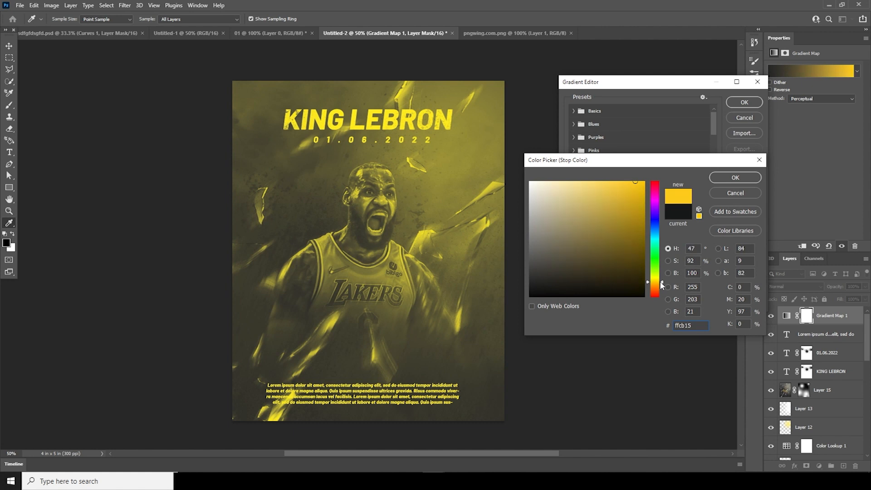
{"action": "left_click", "coordinate": [735, 178]}
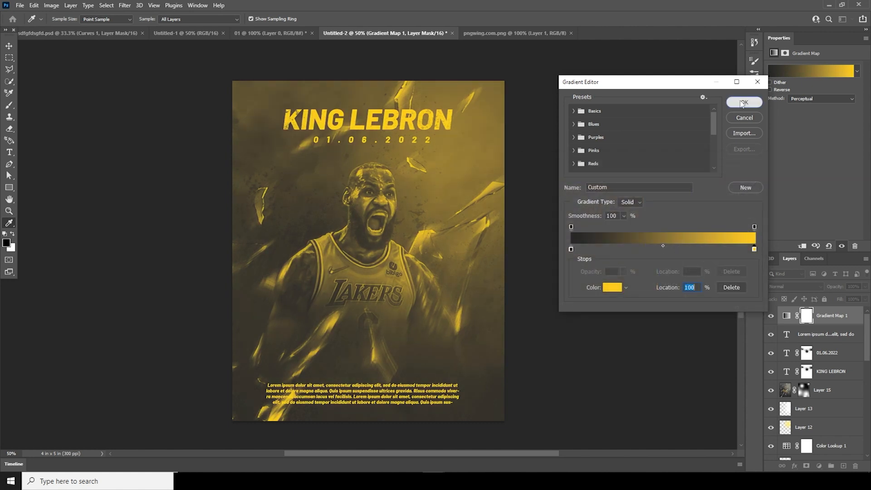
{"action": "left_click", "coordinate": [743, 101]}
Step: Place the gradient map beneath the three text layers and blend it in Soft Light at 29% opacity
{"action": "left_click_drag", "start_coordinate": [788, 317], "coordinate": [789, 382]}
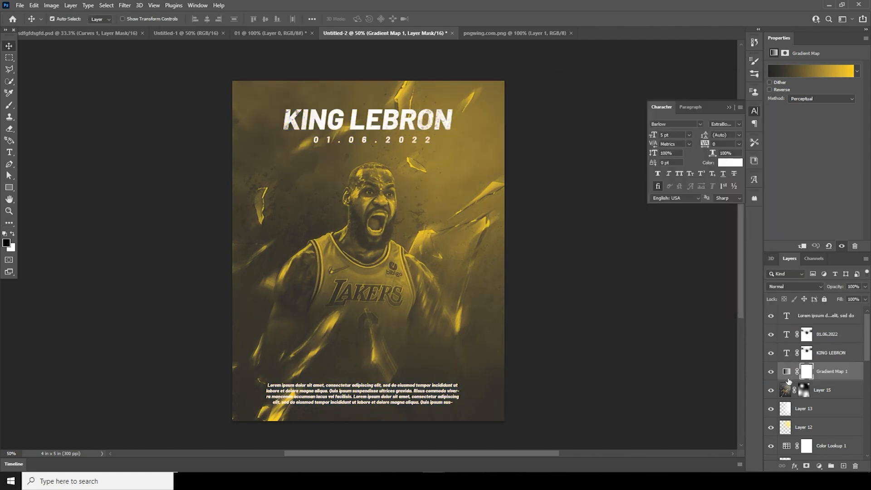
{"action": "left_click", "coordinate": [864, 287]}
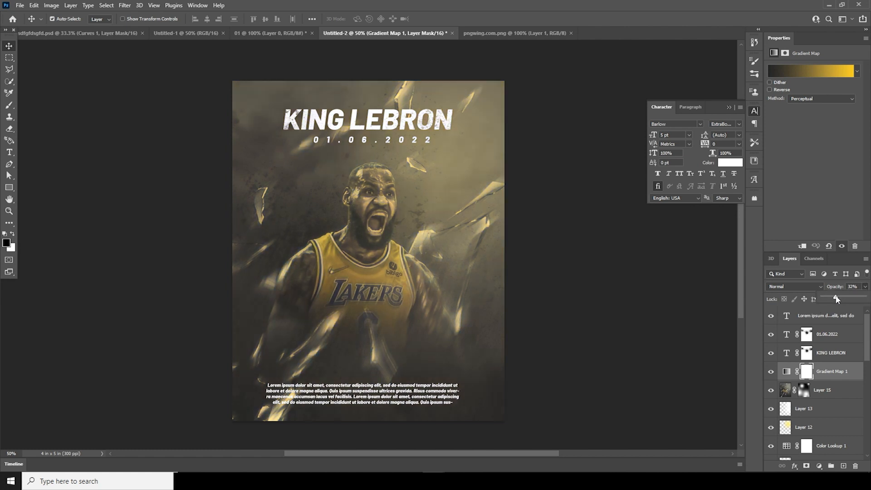
{"action": "left_click", "coordinate": [793, 288]}
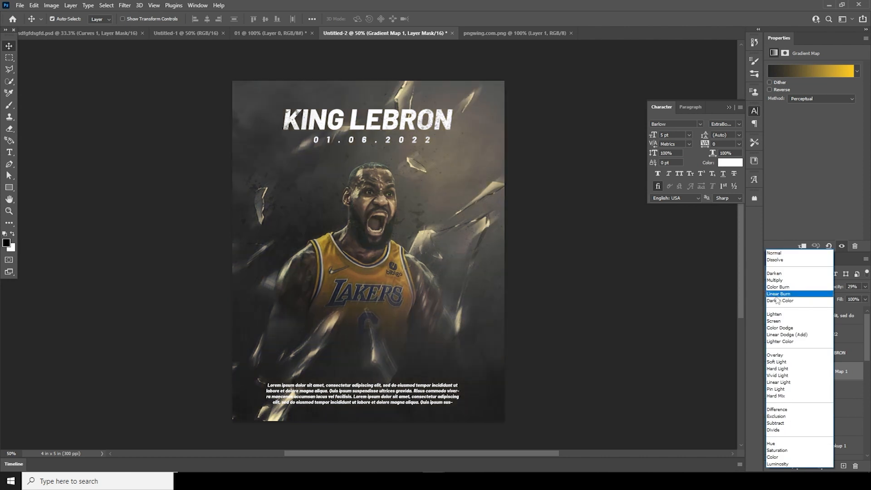
{"action": "left_click", "coordinate": [777, 362]}
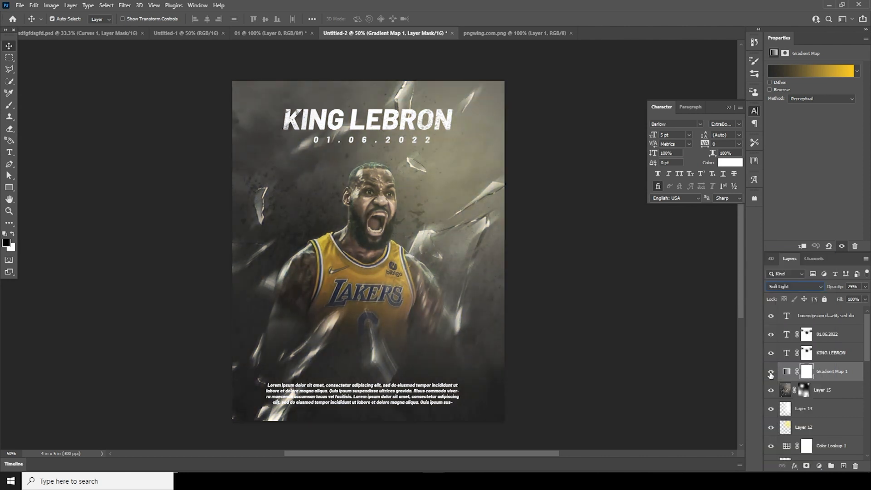
Step: Raise the gradient map layer's opacity to 63%
{"action": "left_click", "coordinate": [785, 373]}
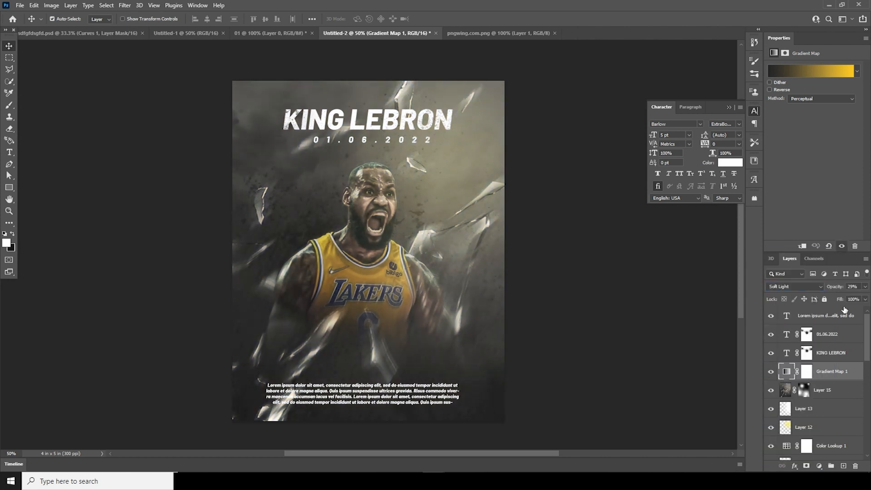
{"action": "left_click", "coordinate": [864, 287]}
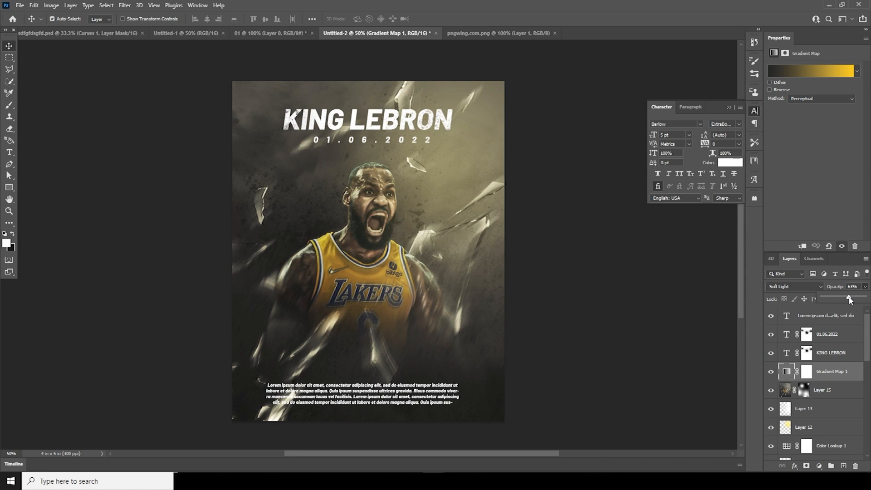
{"action": "left_click", "coordinate": [787, 369]}
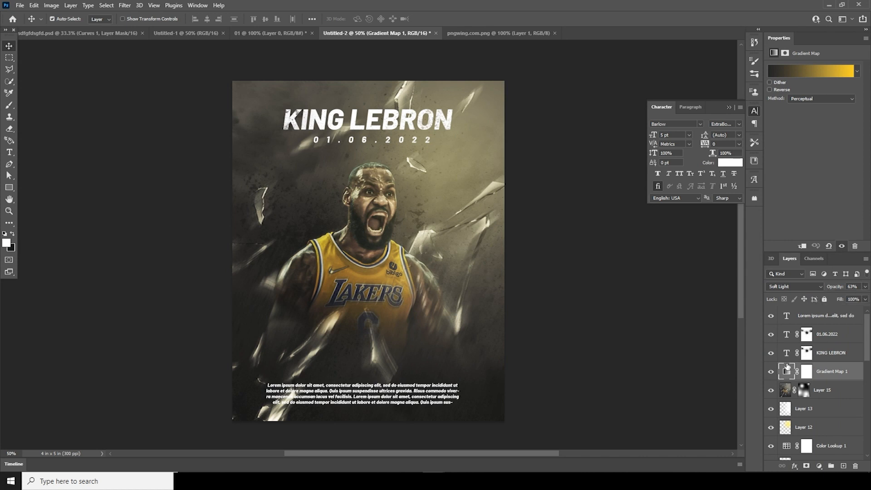